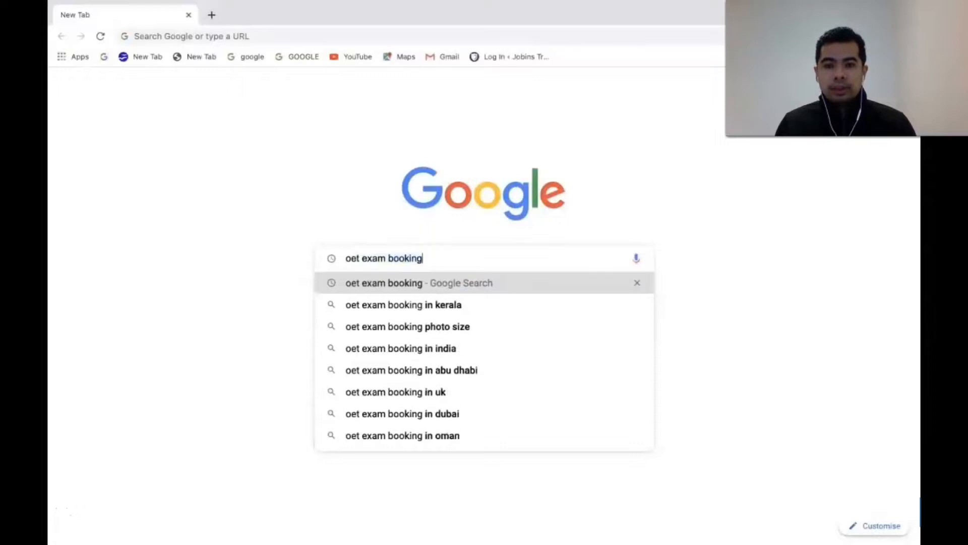
Step: Run the Google search for 'oet exam booking' from the first suggestion
click(409, 285)
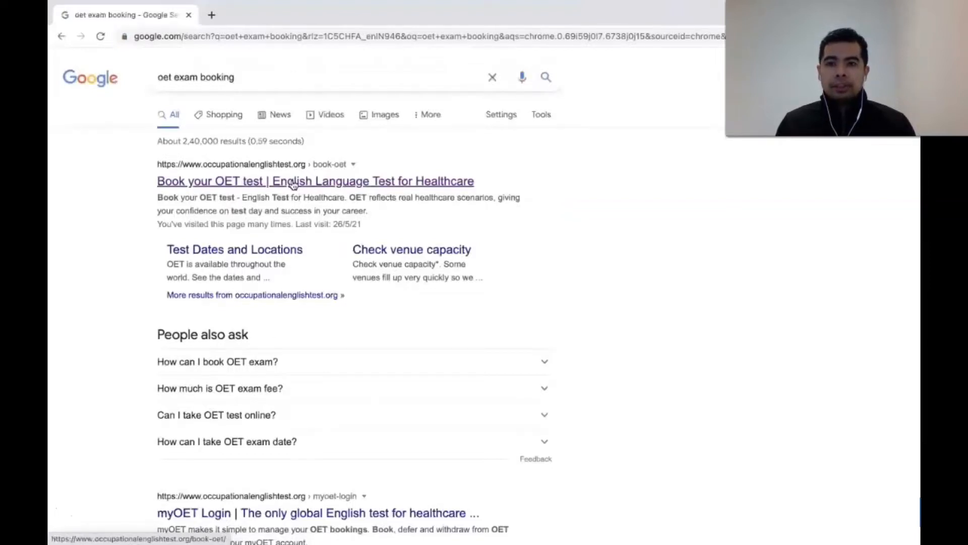
Step: Open the official 'Book your OET test' page and start booking OET on paper
click(293, 182)
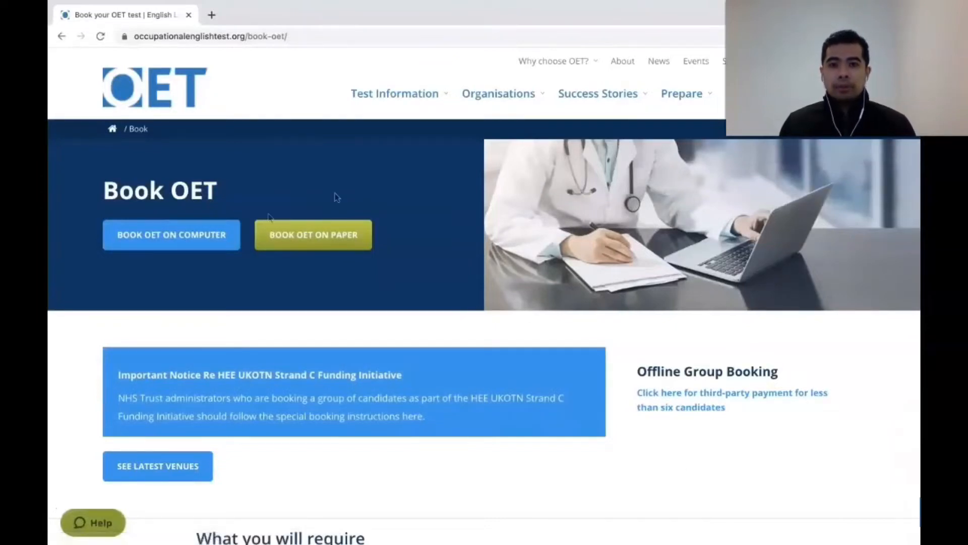
click(337, 235)
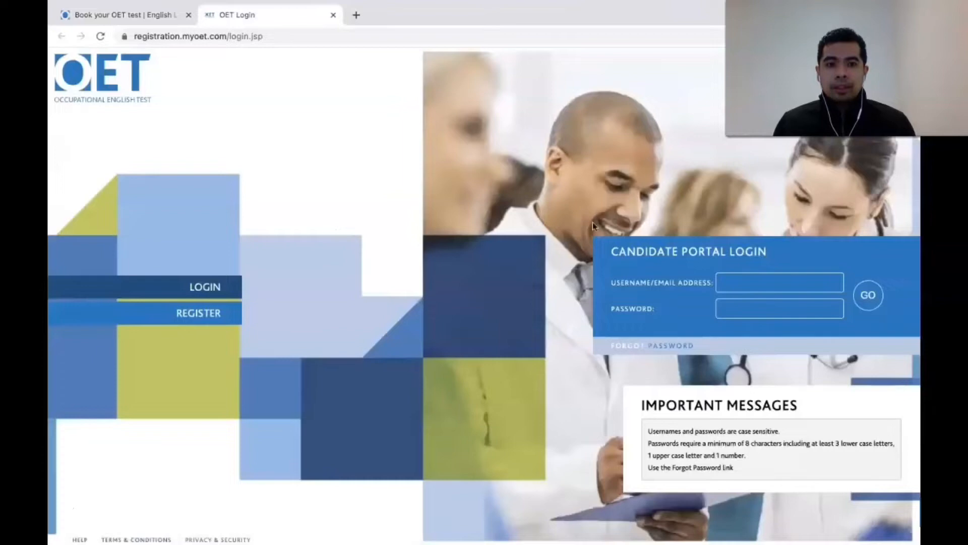
Step: Log in to myOET with the saved autofill email and the account password
click(728, 290)
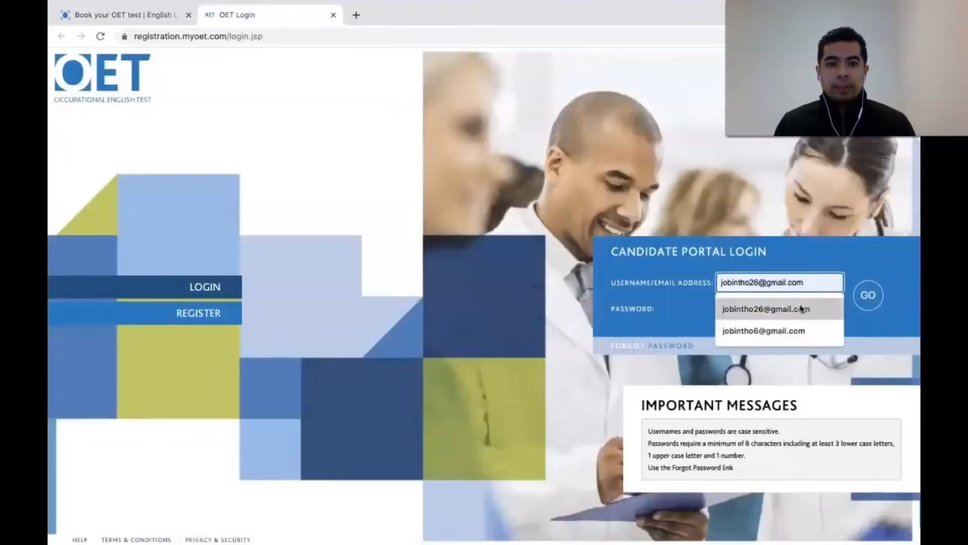
click(801, 308)
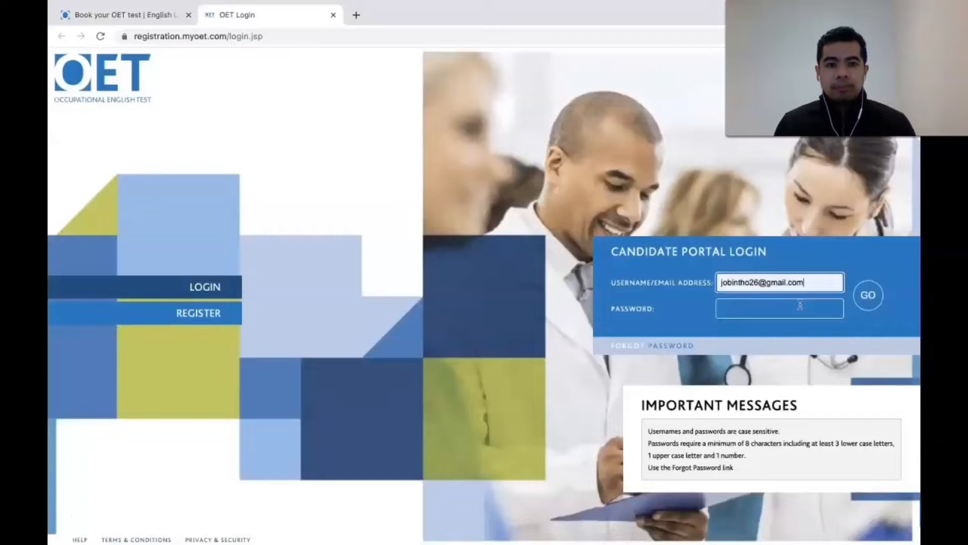
click(763, 311)
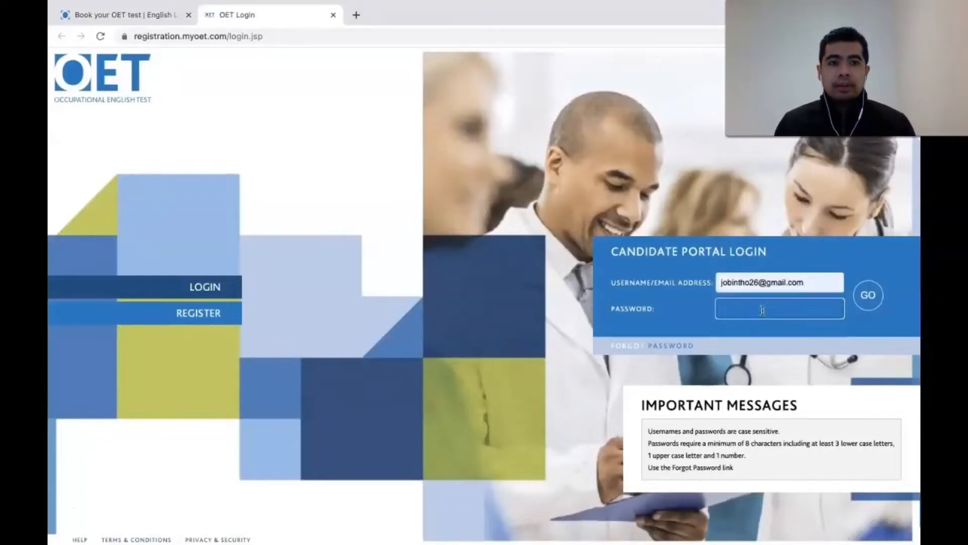
text(•)
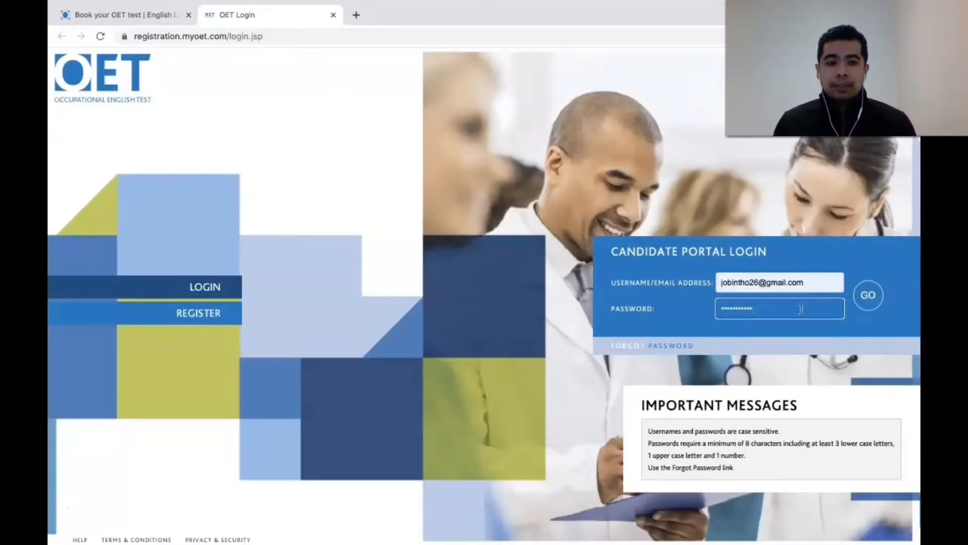
click(860, 306)
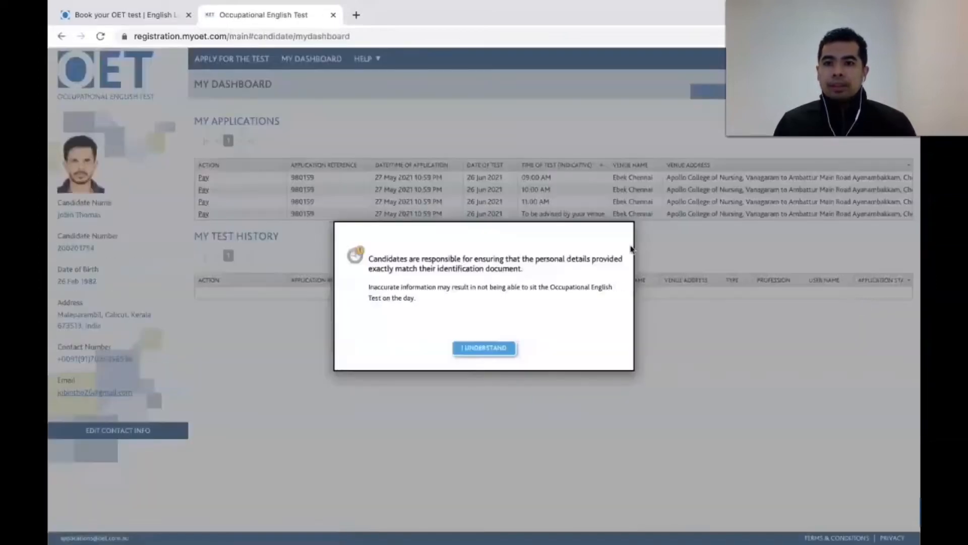
Step: Acknowledge the personal details notice and begin a new Apply for the Test application
click(492, 347)
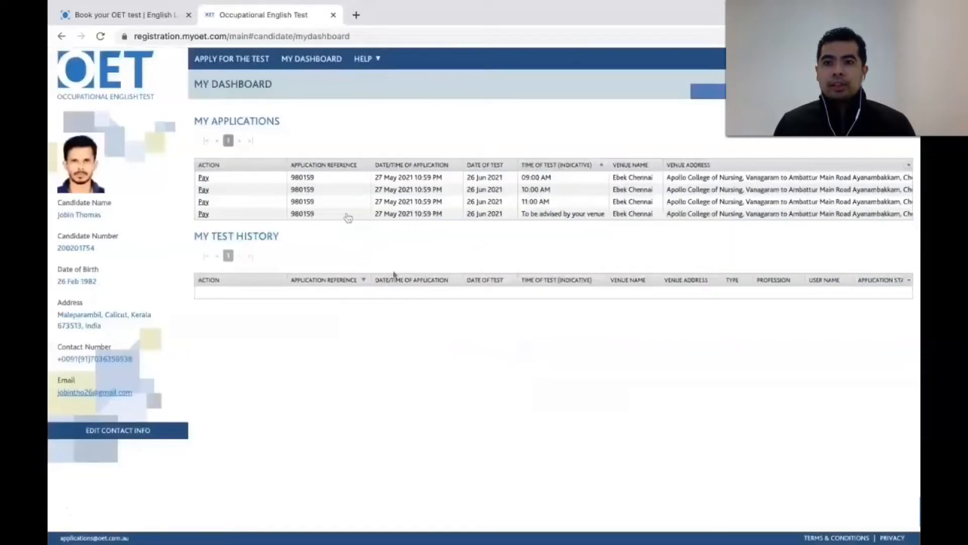
click(242, 60)
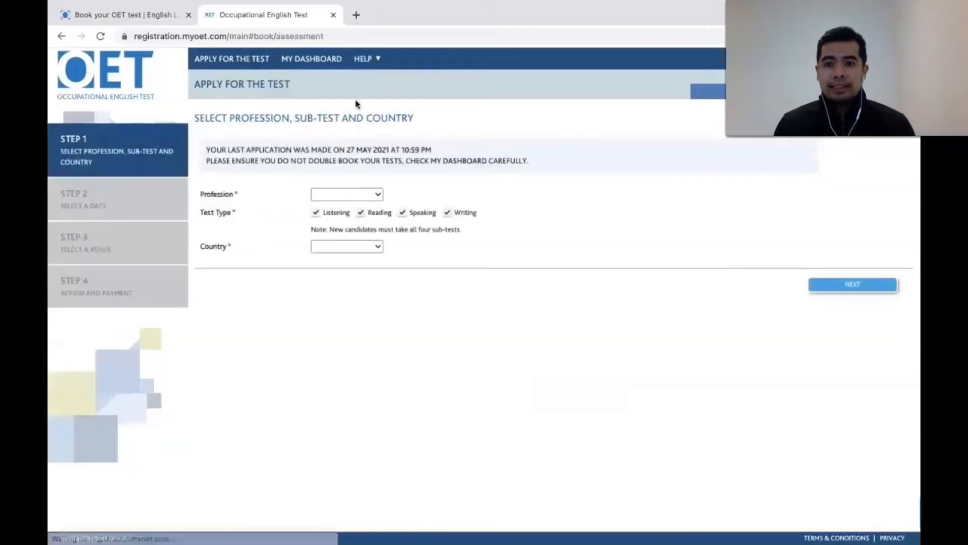
Step: Choose Nursing as profession and India as country, then continue to Step 2
click(376, 195)
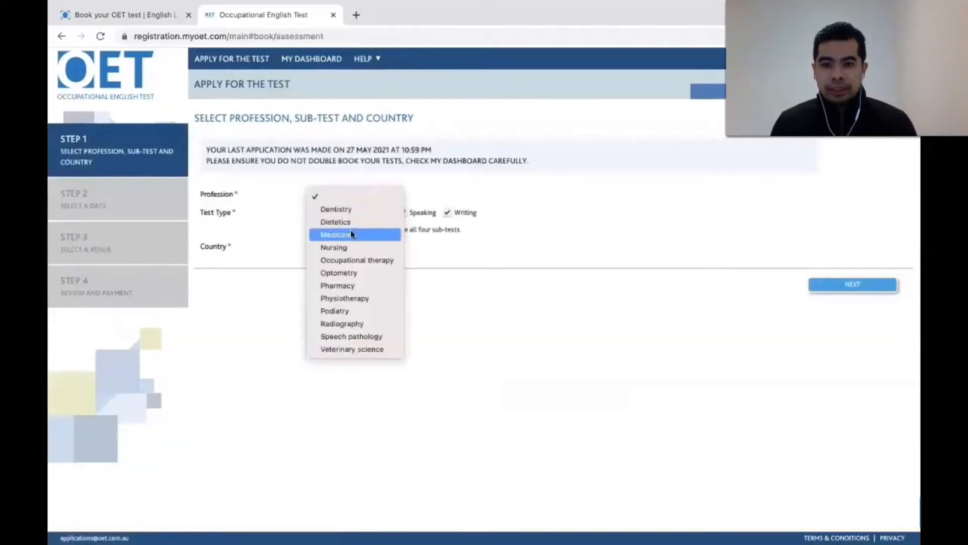
click(353, 248)
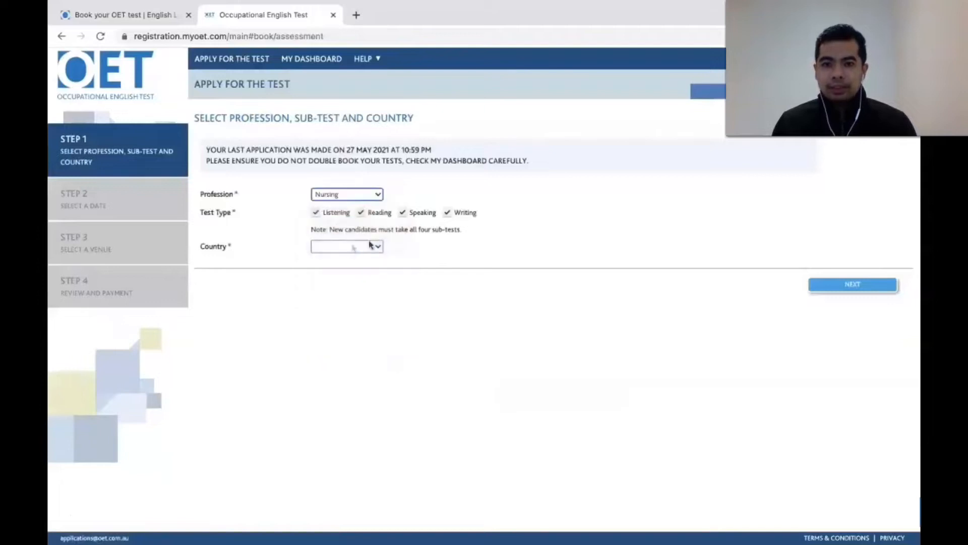
click(377, 247)
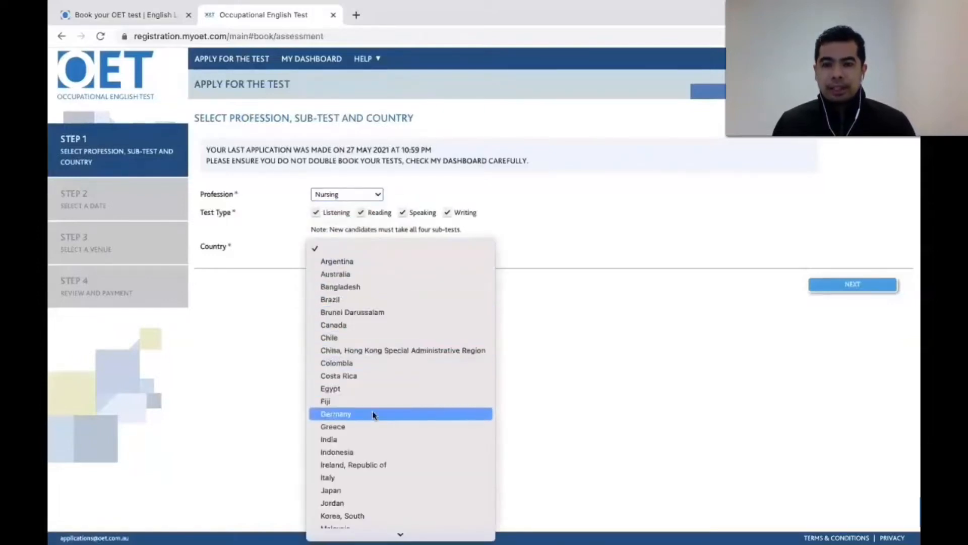
click(366, 443)
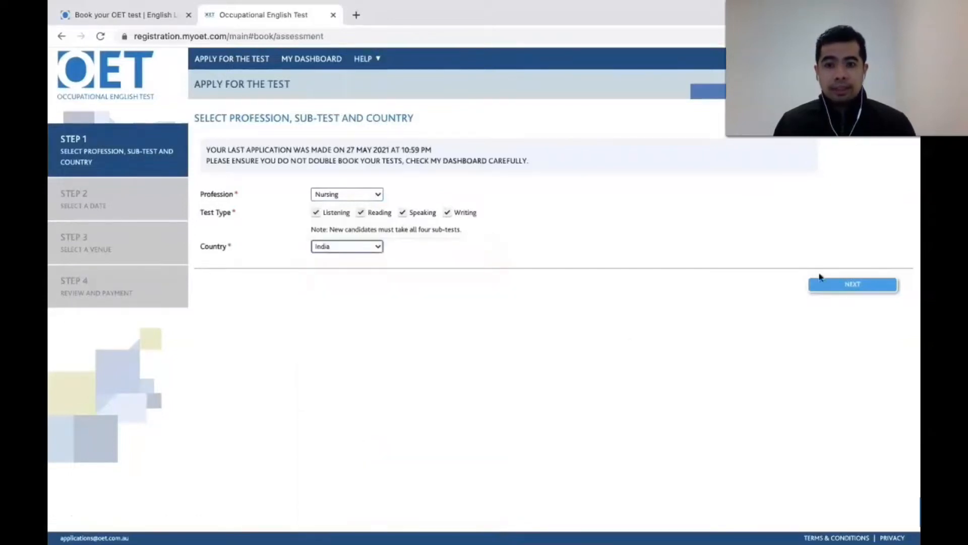
click(846, 290)
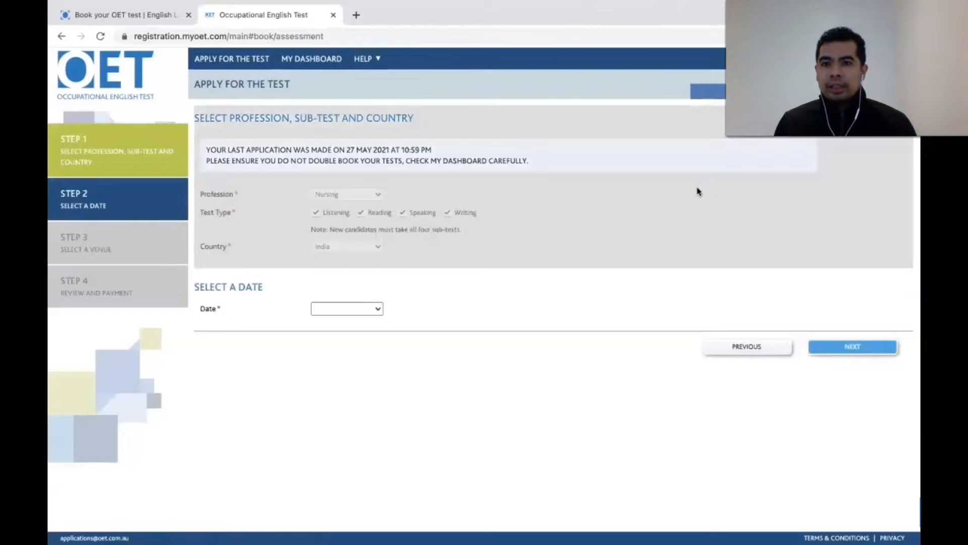
Step: Pick the 10 Jul 2021 test date and continue to venue selection
click(379, 309)
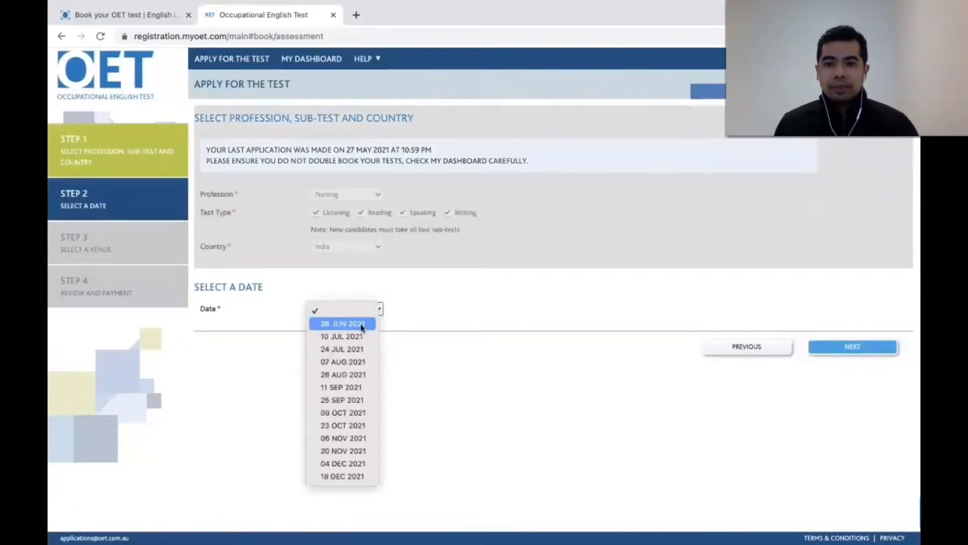
click(362, 325)
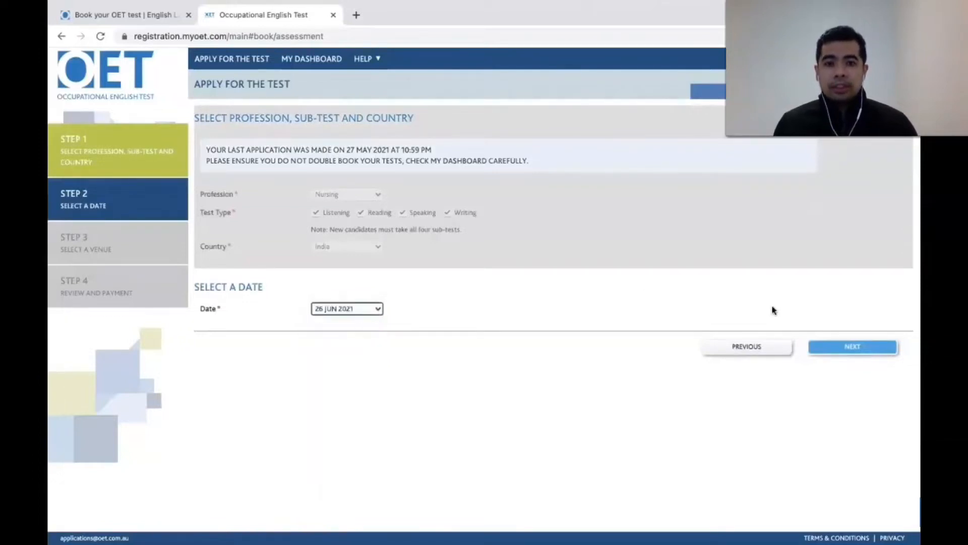
click(864, 347)
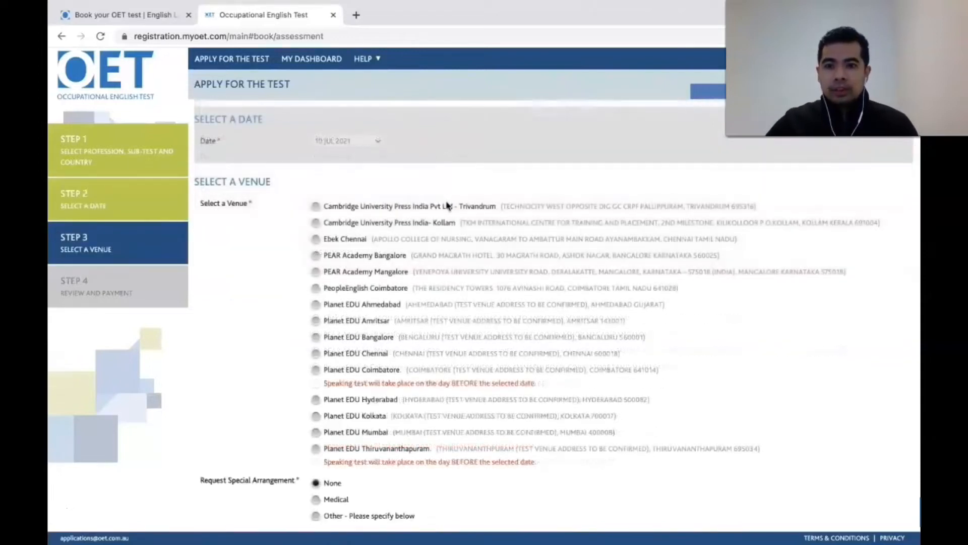
Step: Select the Cambridge University Press India Pvt Ltd - Trivandrum venue with no special arrangement
click(316, 207)
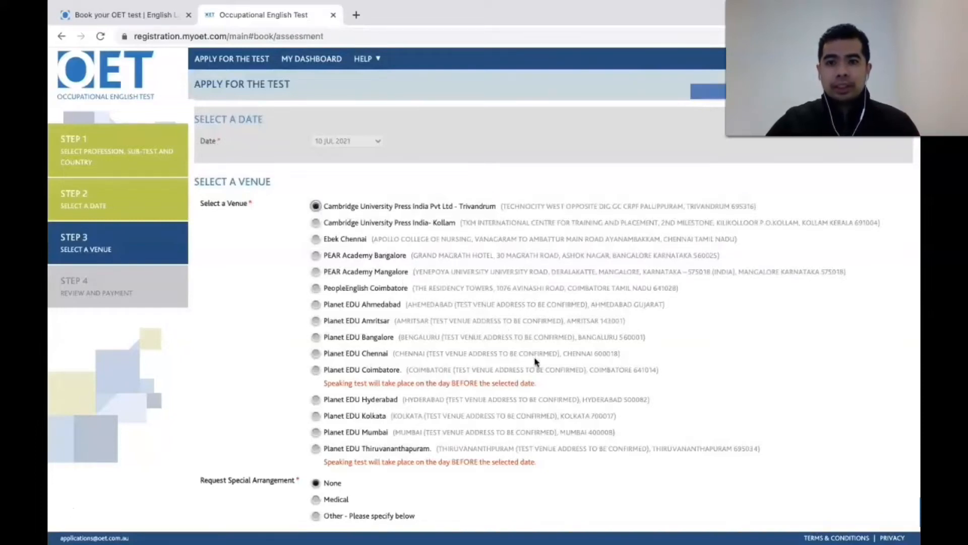
scroll(605, 364, down, 2)
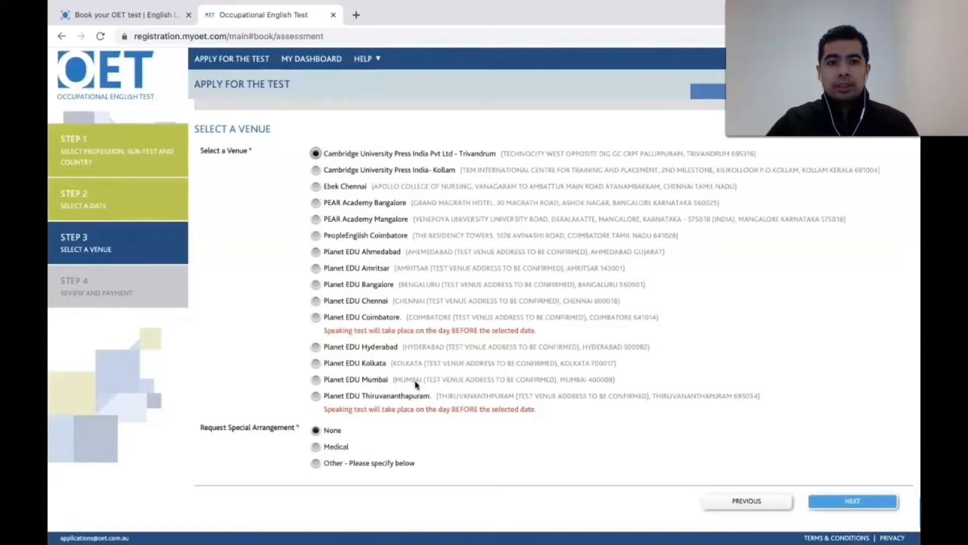
scroll(415, 384, up, 4)
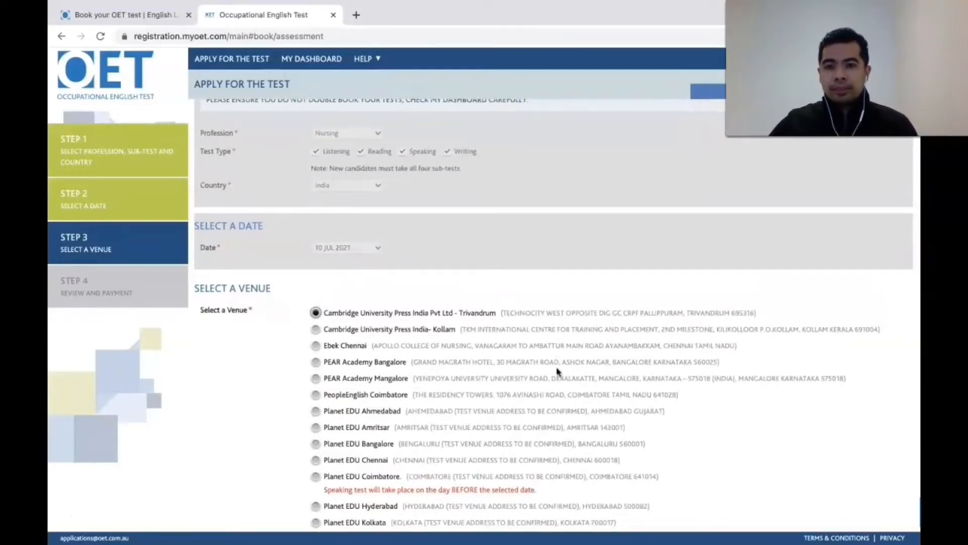
scroll(557, 372, down, 3)
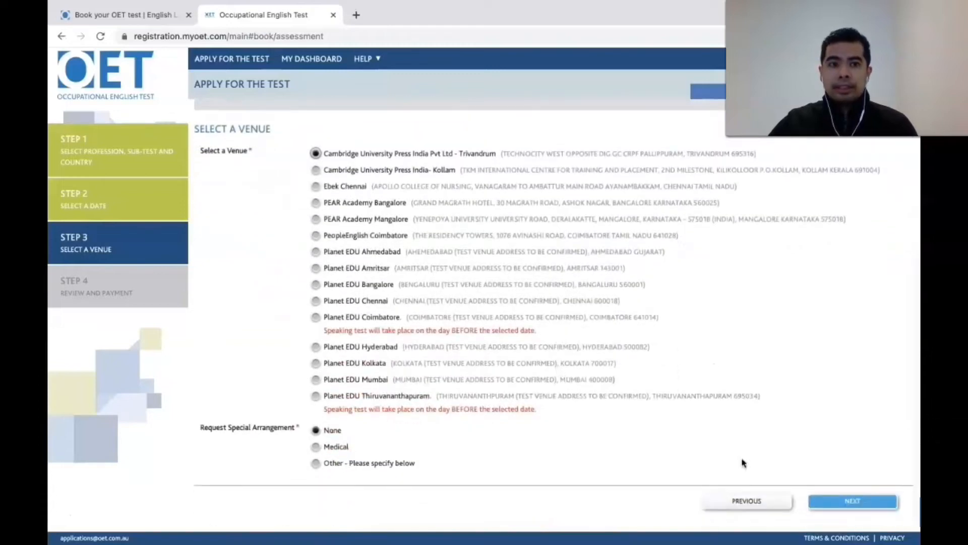
Step: Advance to Step 4 and review the four Nursing sub-tests totalling $587.00
click(846, 505)
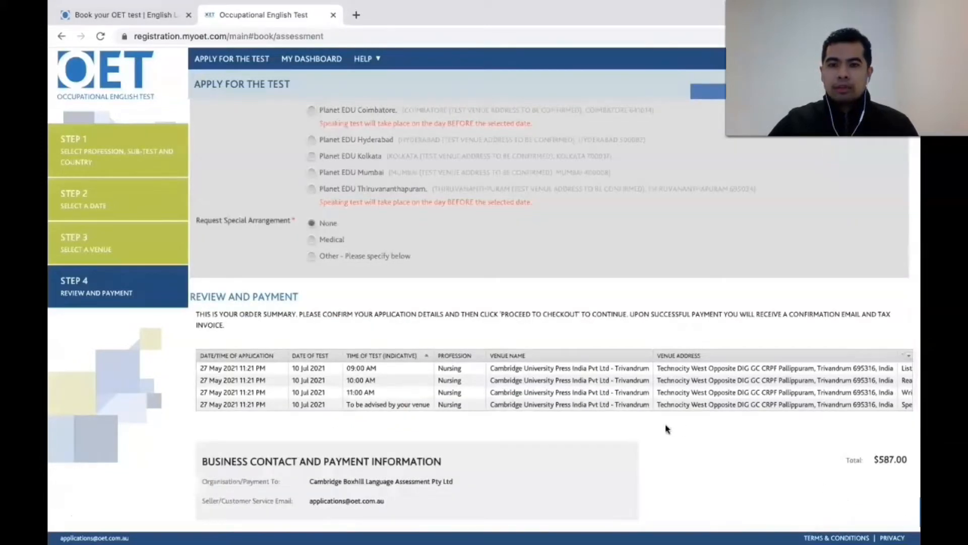
scroll(668, 429, down, 2)
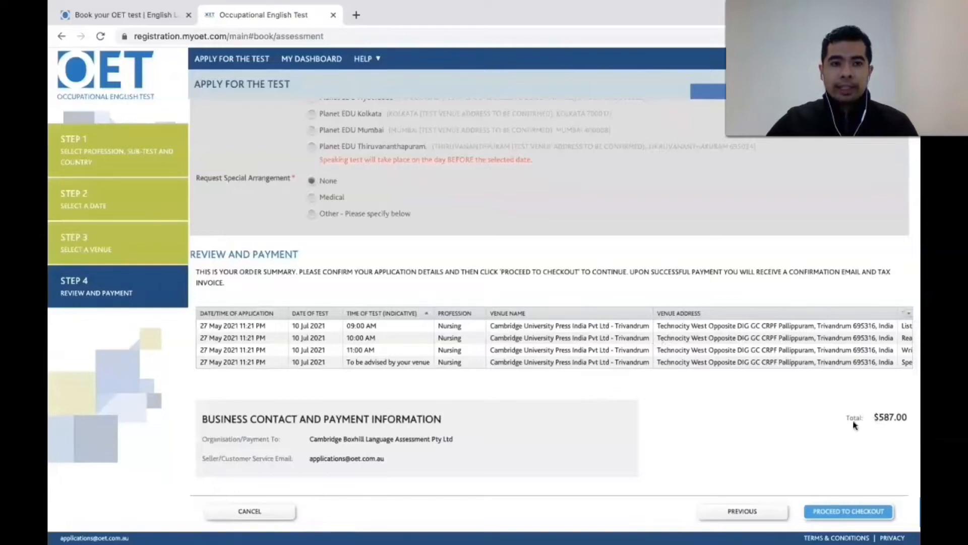
scroll(855, 425, down, 1)
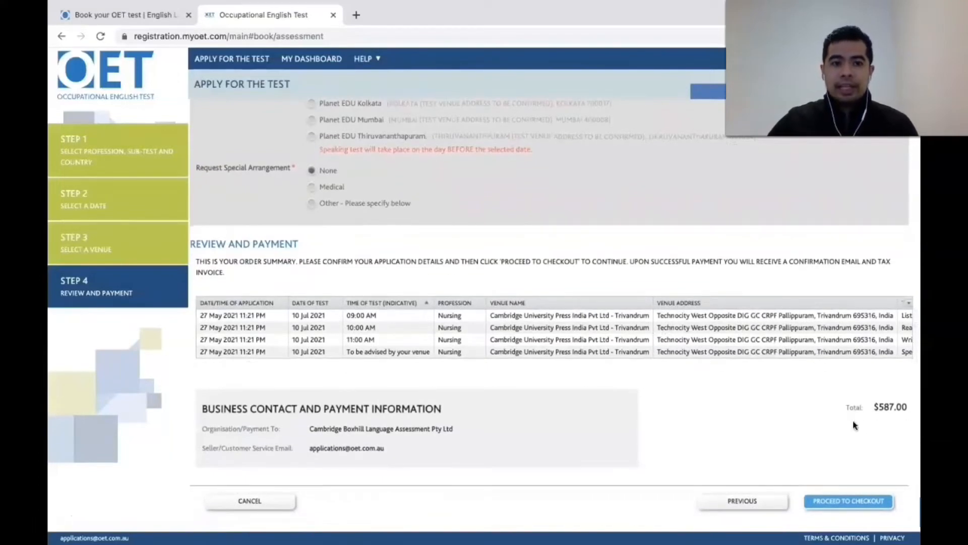
Step: Check out and confirm the order, then close the payment form without paying
click(840, 503)
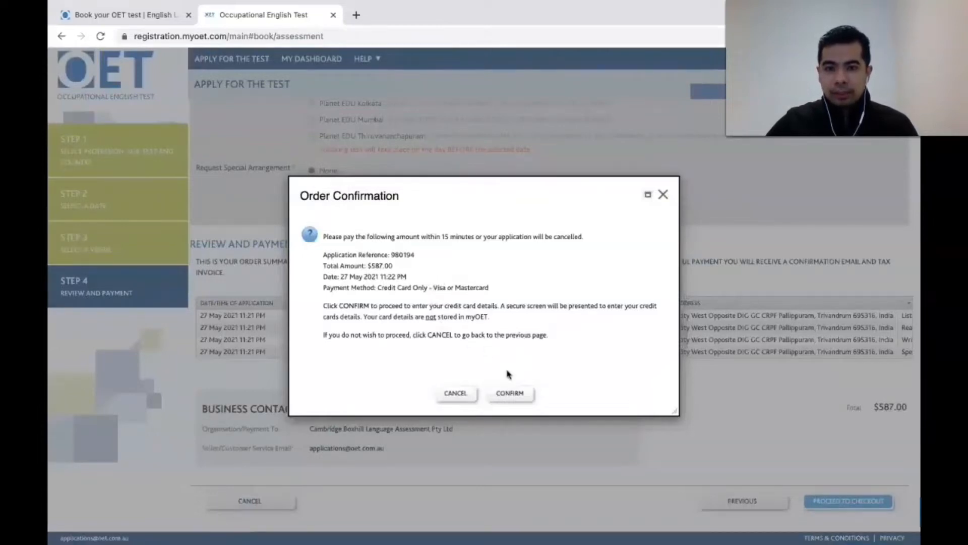
click(514, 399)
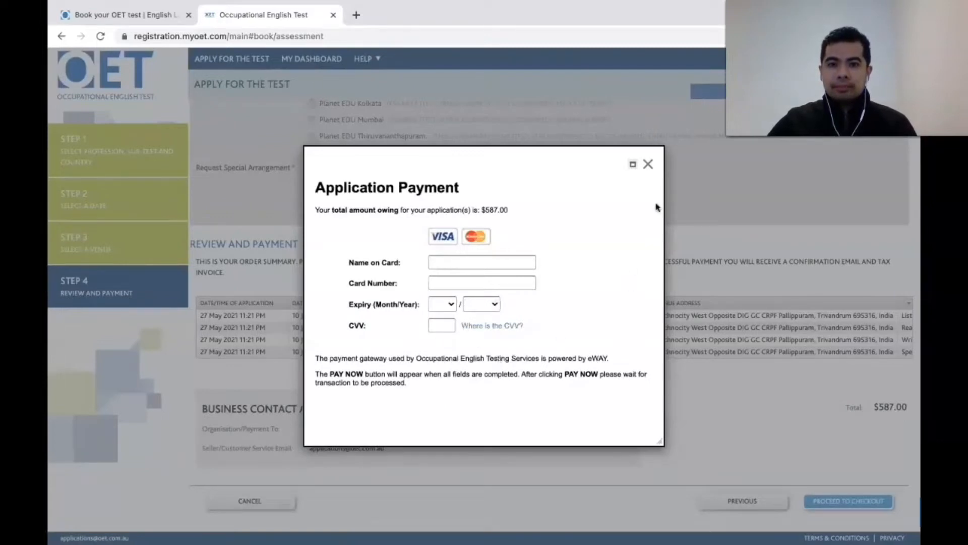
click(649, 165)
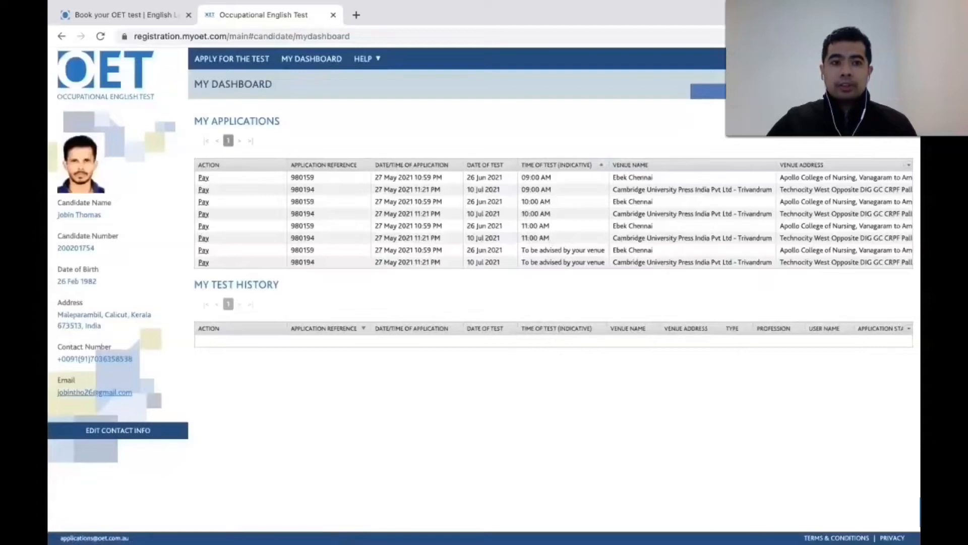
Step: Log out of myOET and open the blank new-candidate registration form via REGISTER
click(896, 59)
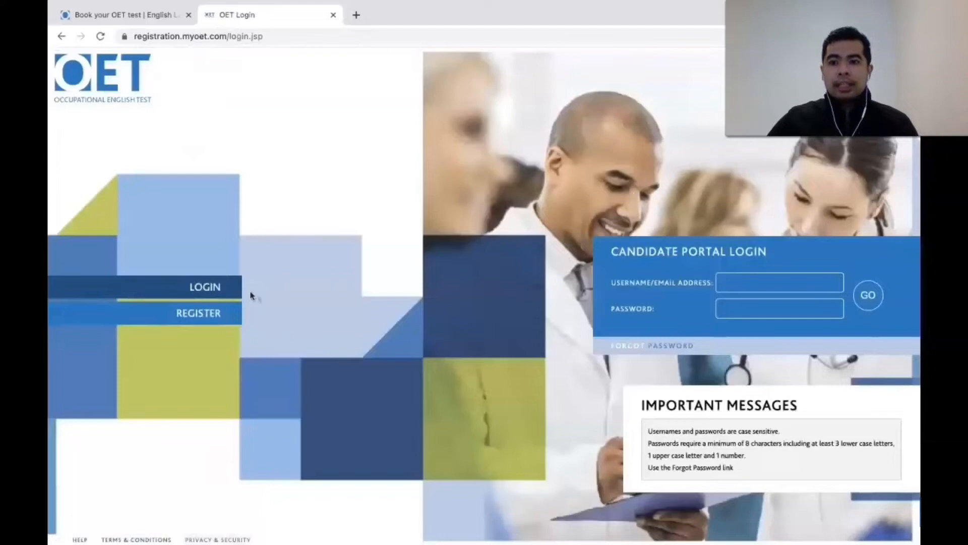
click(212, 315)
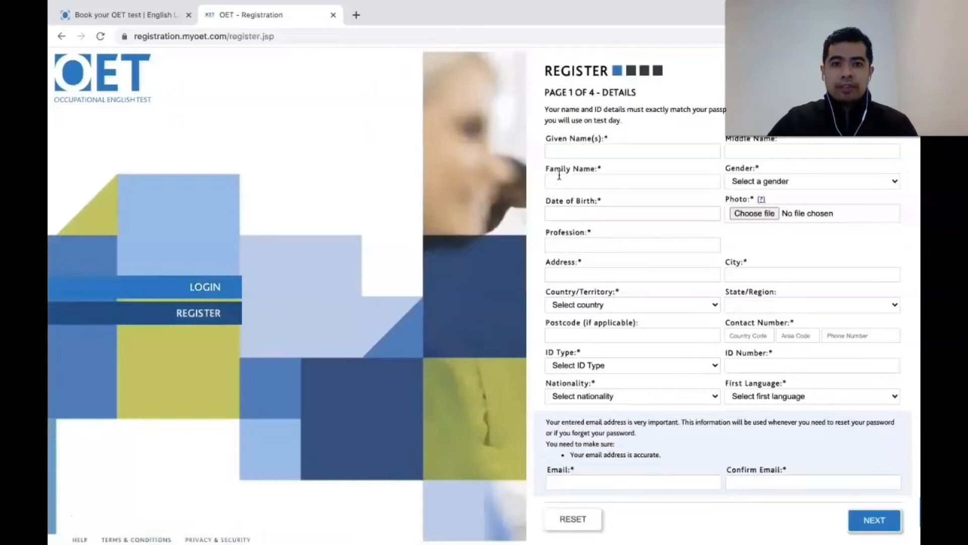
Step: Enter the applicant's given and family names and choose Male as the gender
click(559, 150)
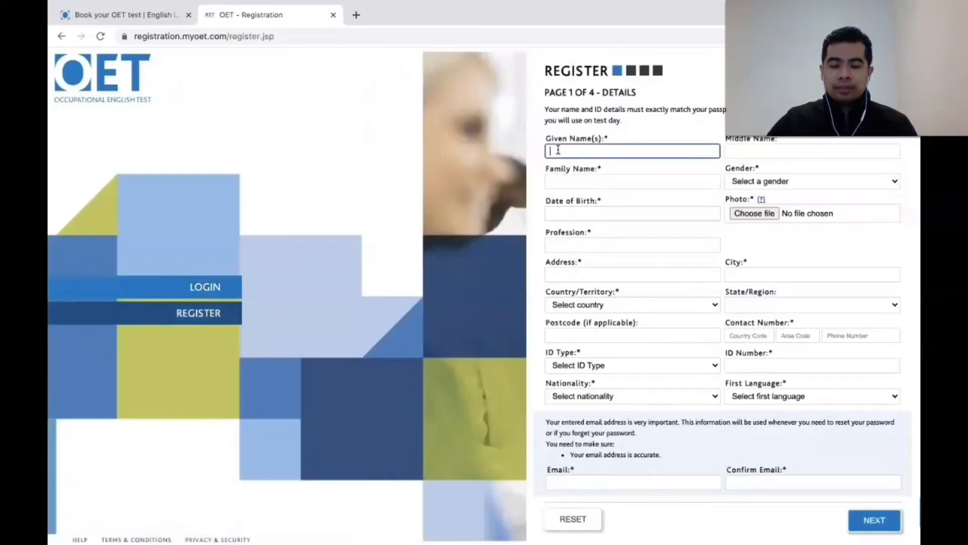
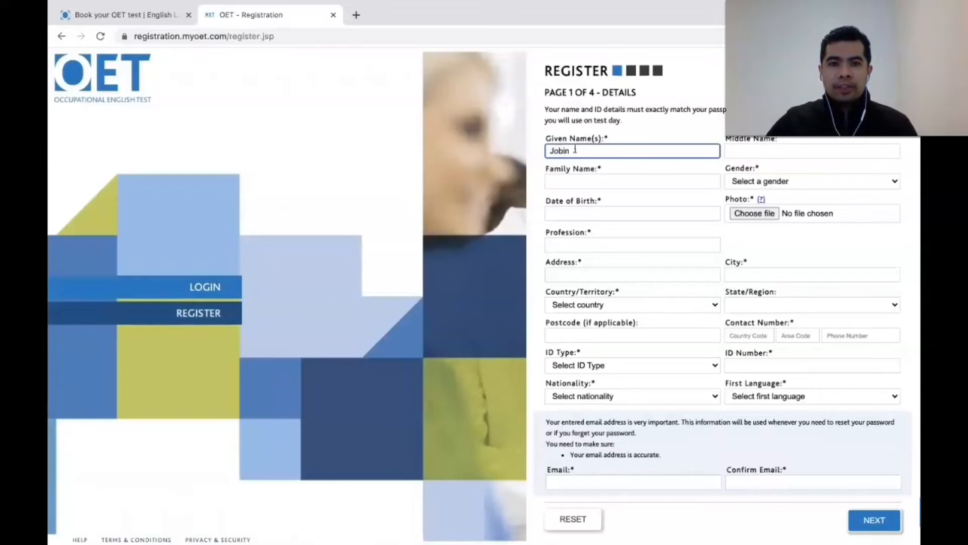
click(624, 182)
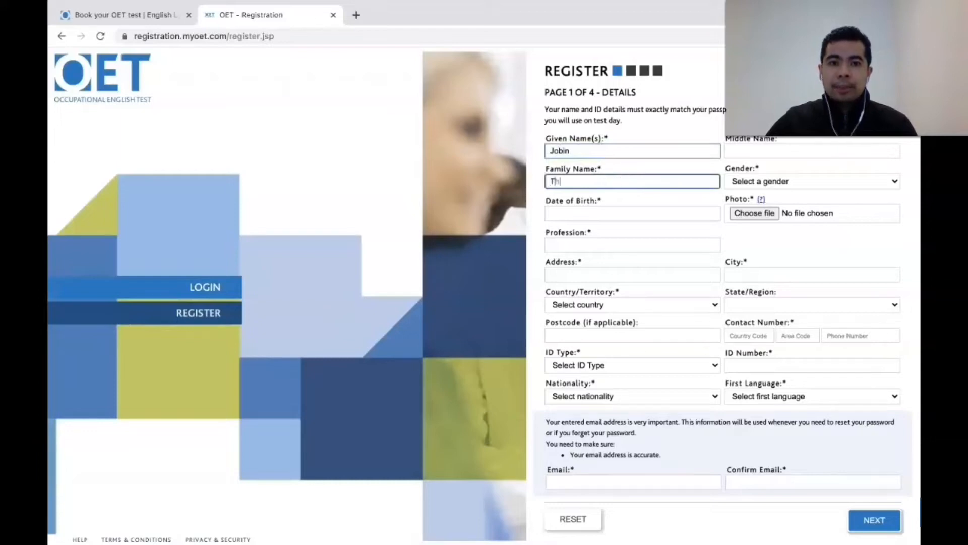
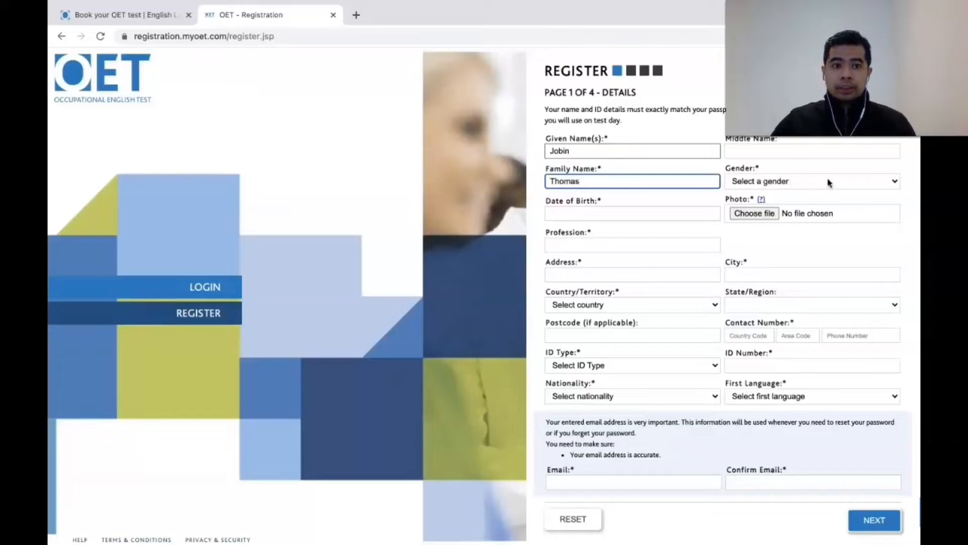
click(896, 181)
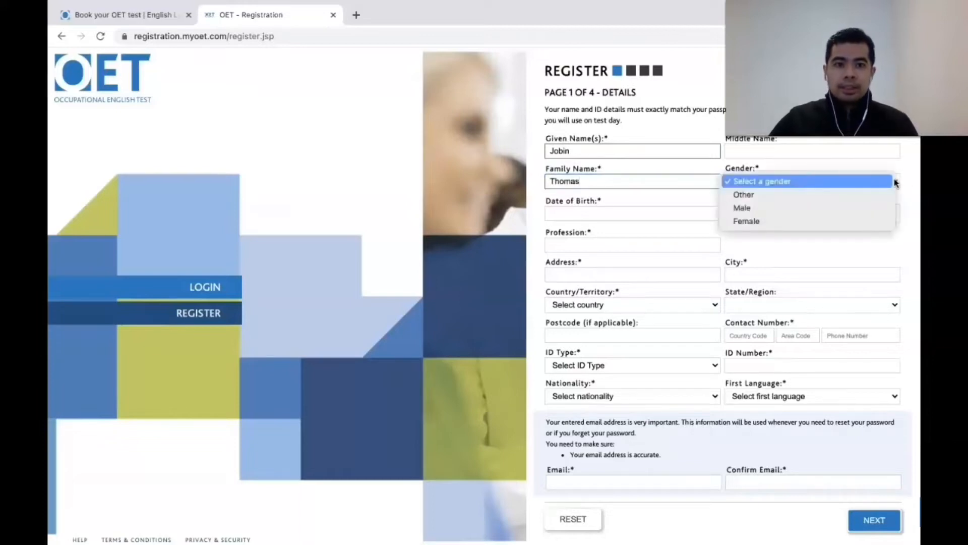
click(824, 207)
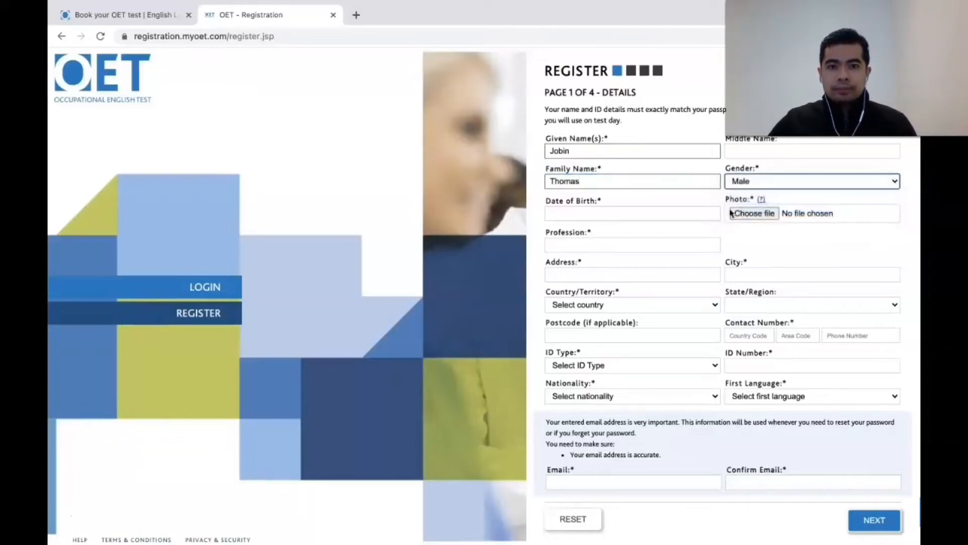
Step: Pick the applicant's date of birth in the calendar, then start choosing a photo file
click(711, 214)
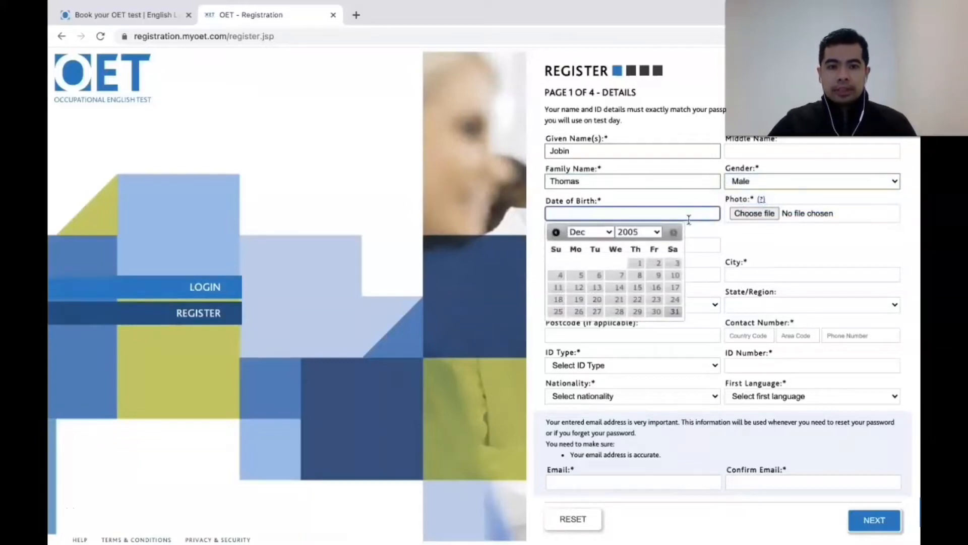
click(638, 273)
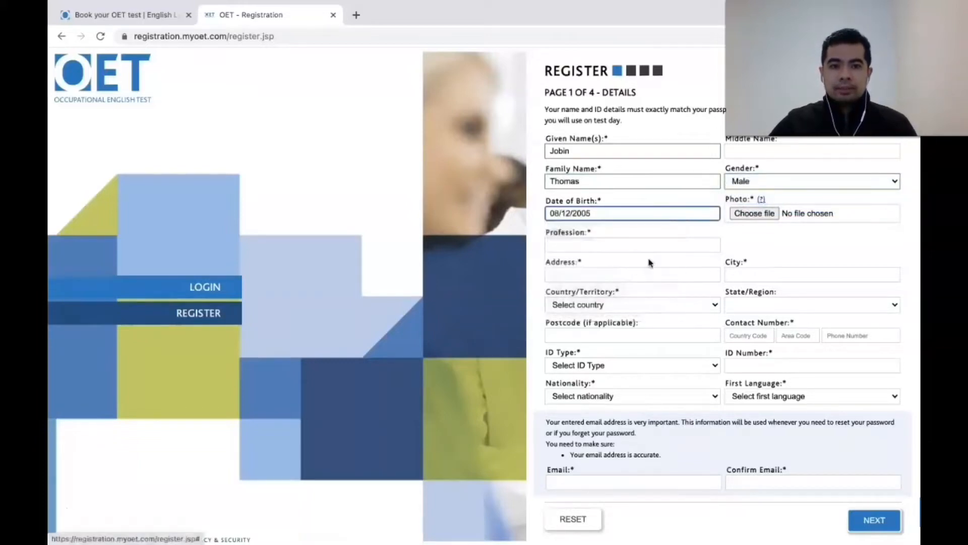
click(625, 217)
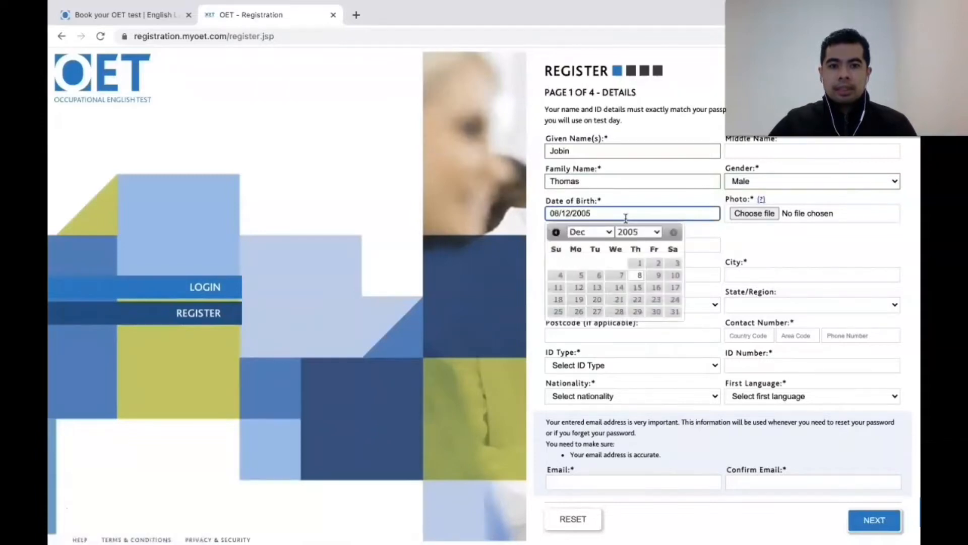
click(658, 232)
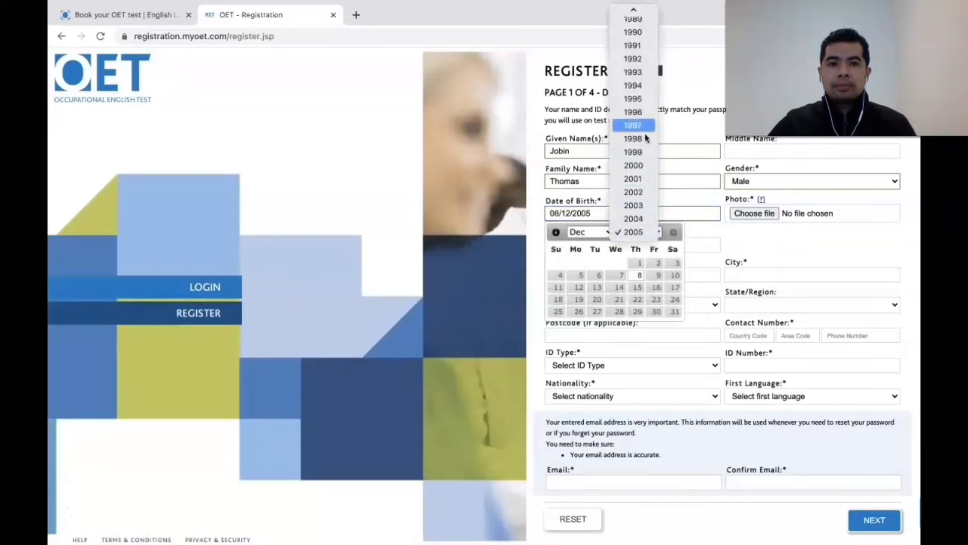
click(637, 35)
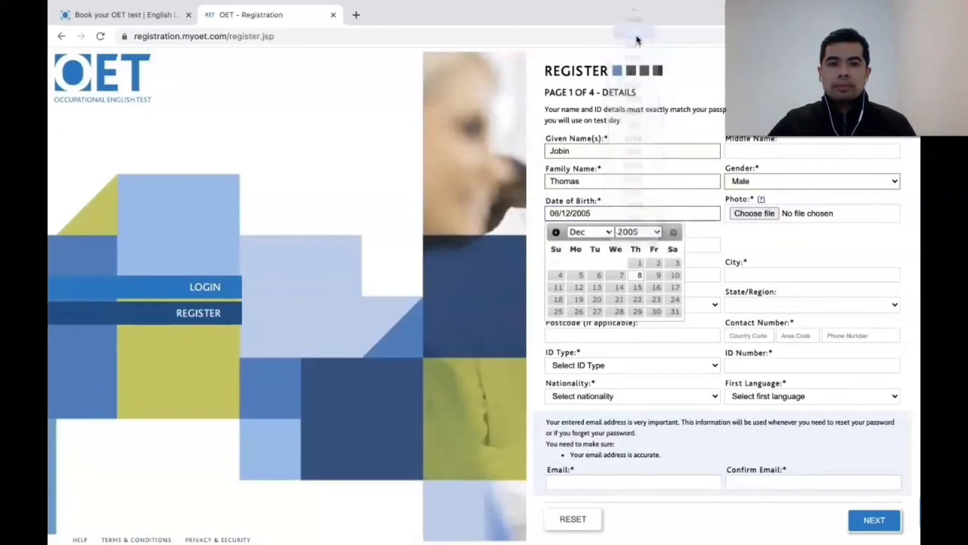
click(772, 216)
click(771, 216)
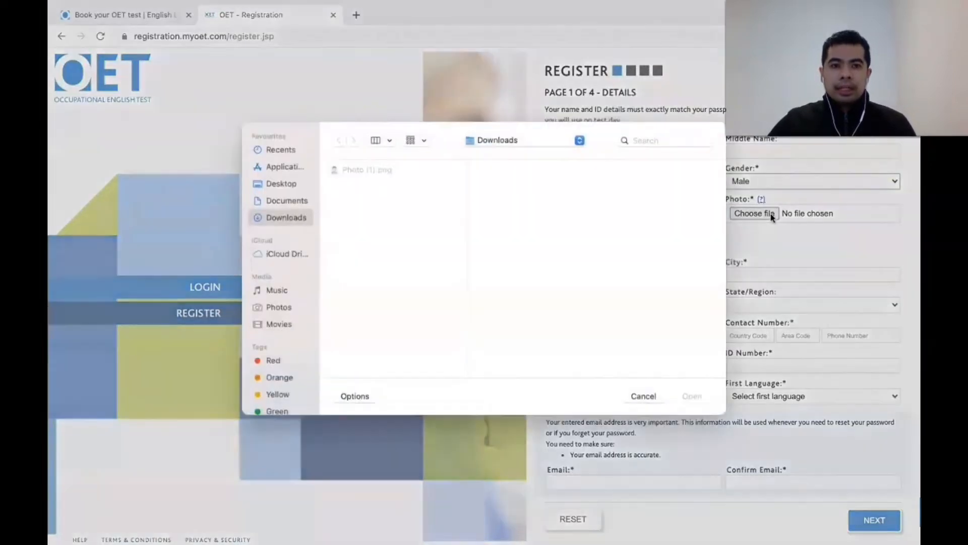
Step: Attach Photo (1).png from the Downloads folder as the applicant's photo
click(380, 173)
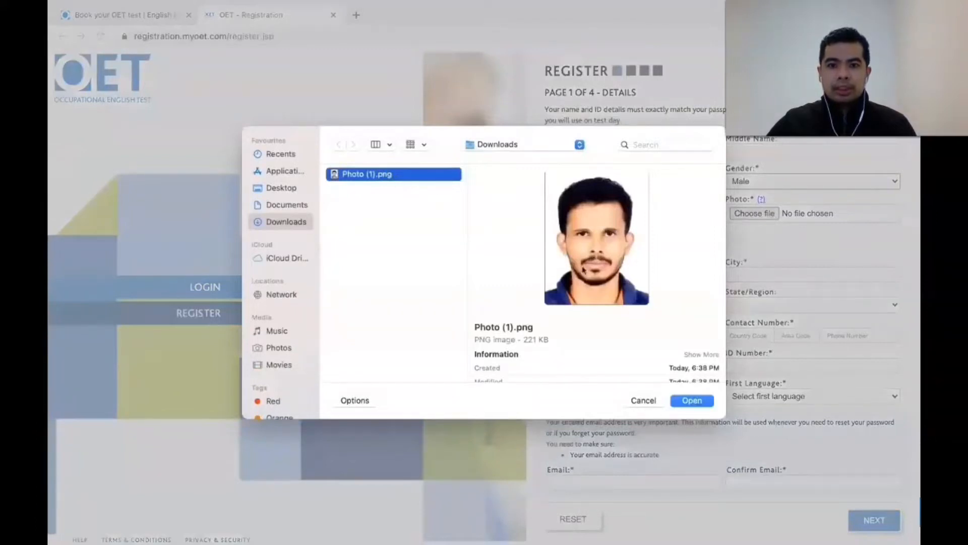
click(687, 404)
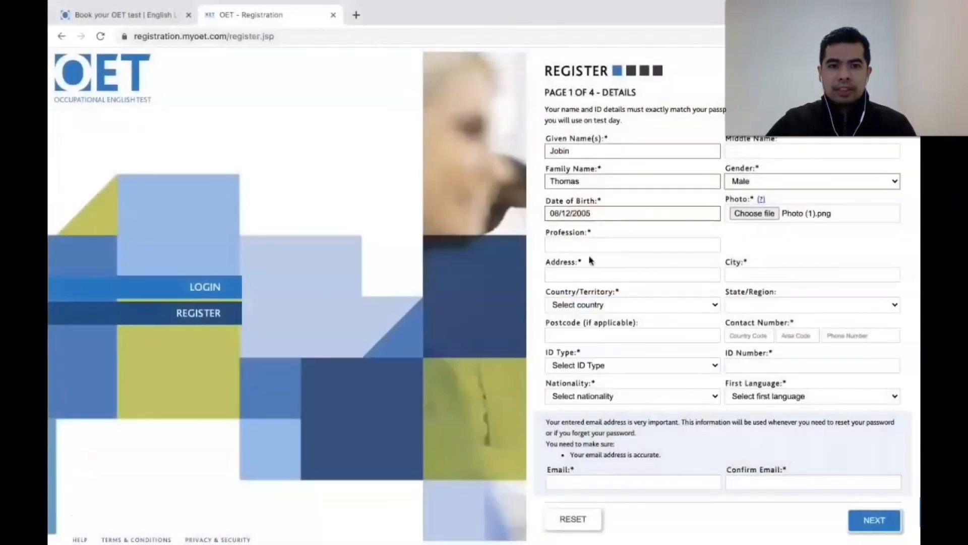
Step: Enter Nursing as the profession, then the applicant's street address and city
click(587, 246)
text(Nursing)
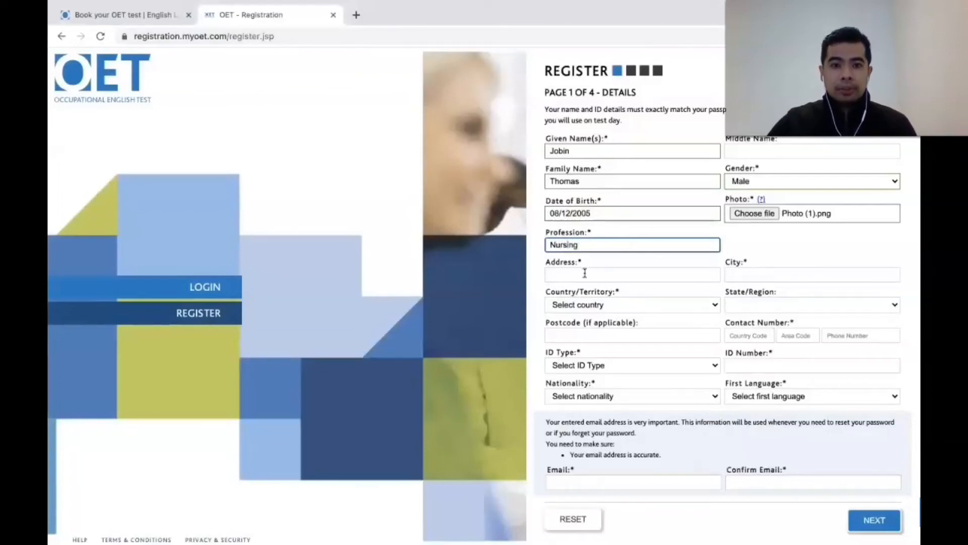
click(585, 273)
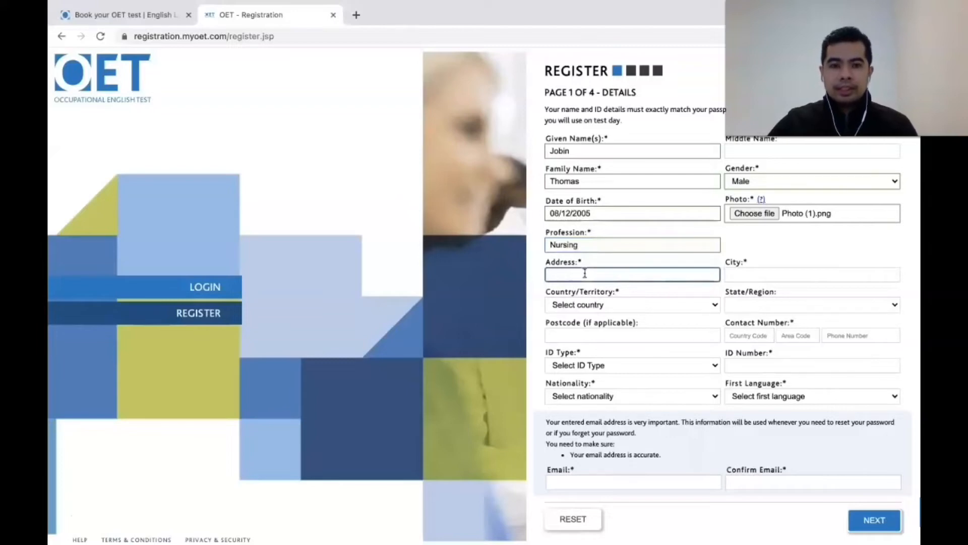
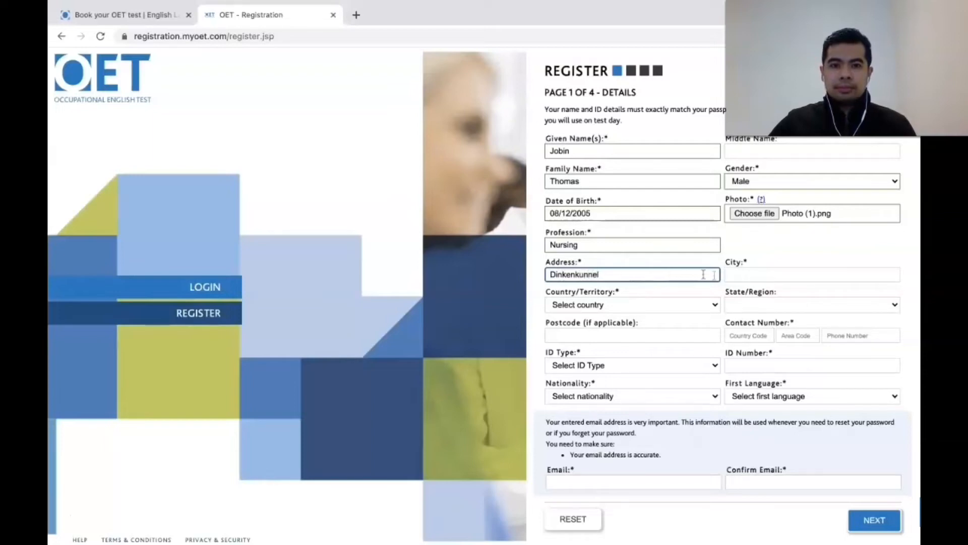
click(745, 276)
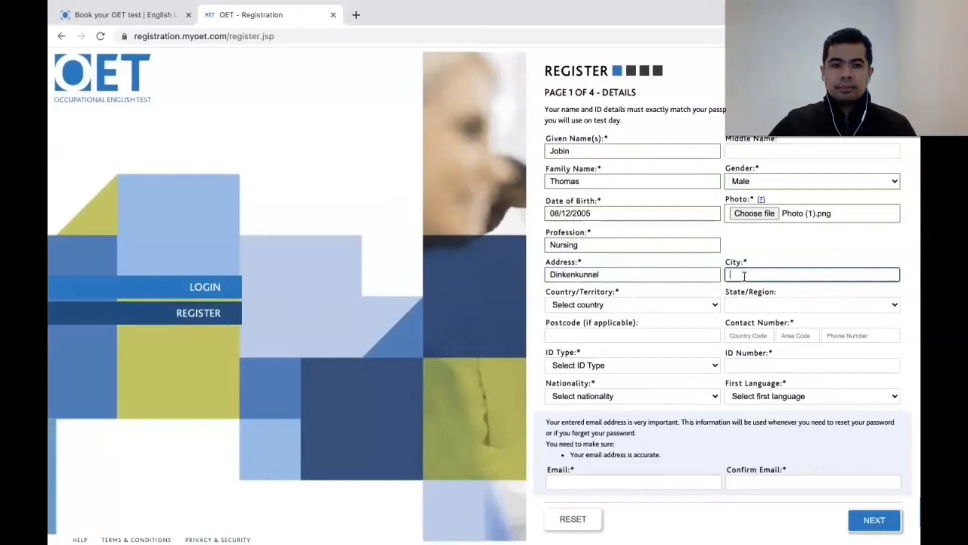
text(Calicut)
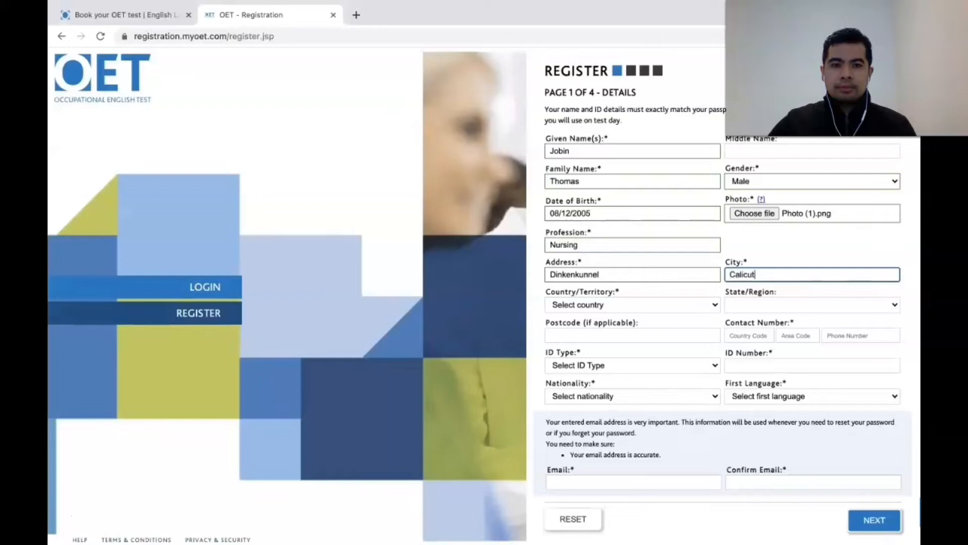
Step: Choose India as the country and enter the postcode
click(715, 305)
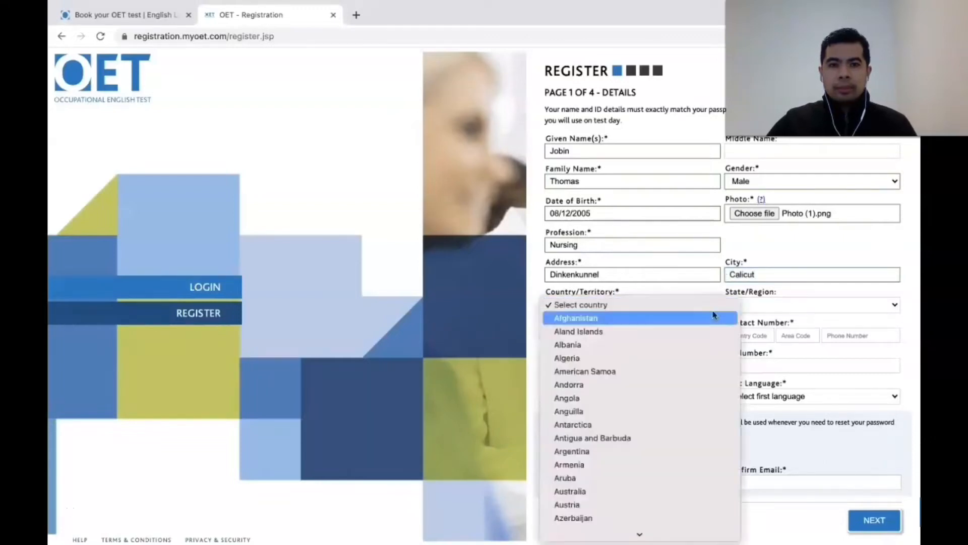
scroll(669, 391, down, 15)
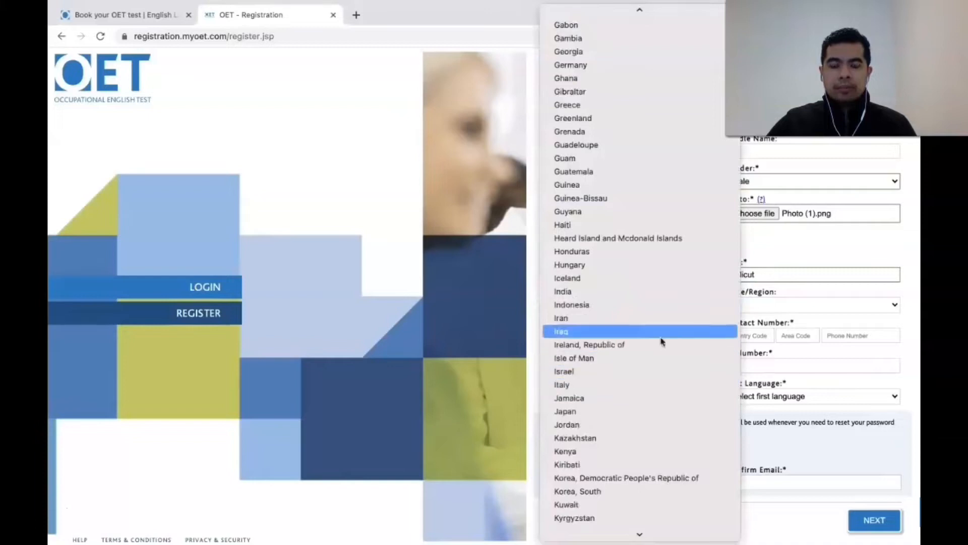
click(653, 298)
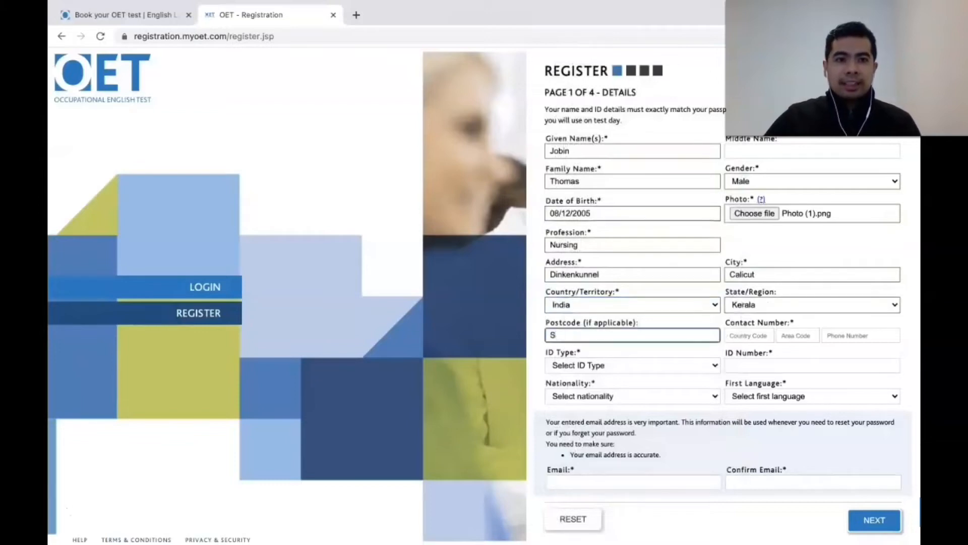
text(10101)
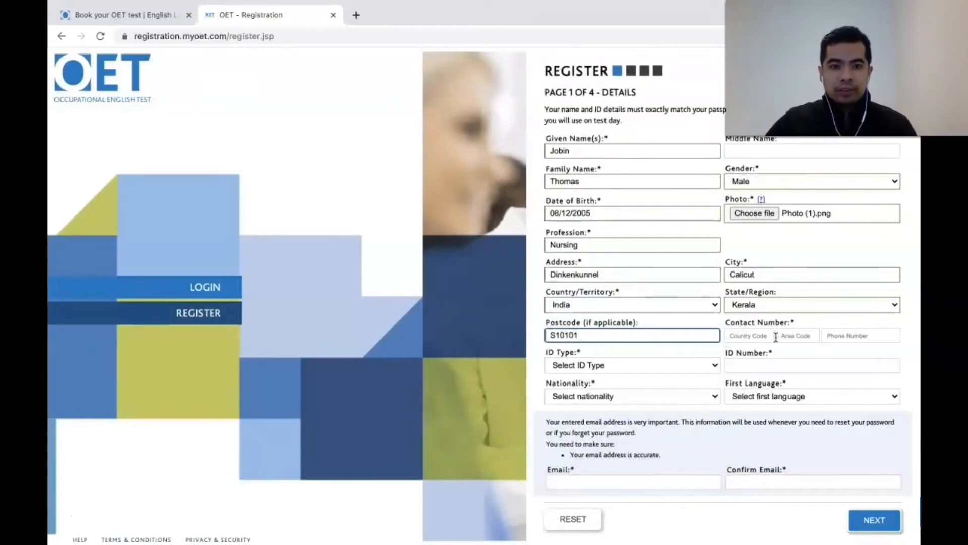
Step: Enter the contact phone country code and the applicant's phone number
click(769, 336)
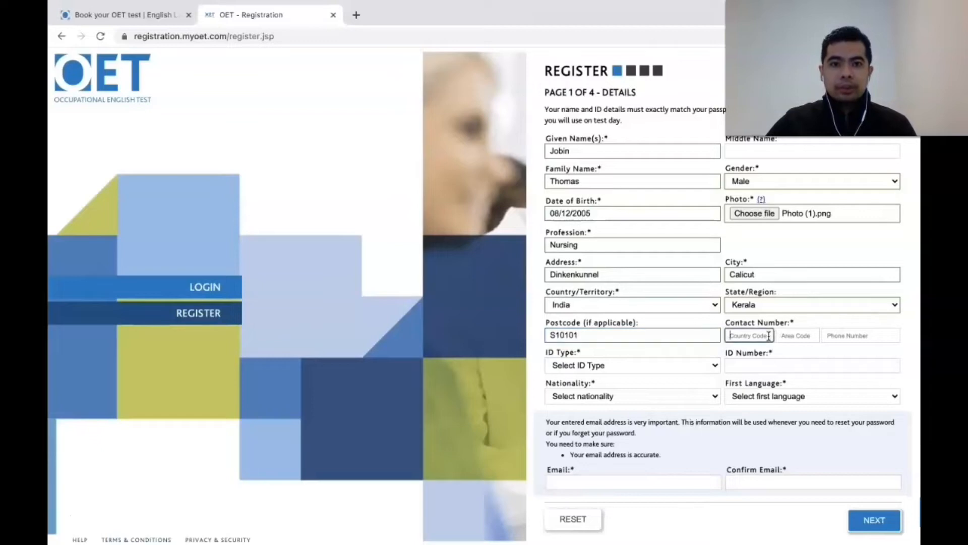
text(0091)
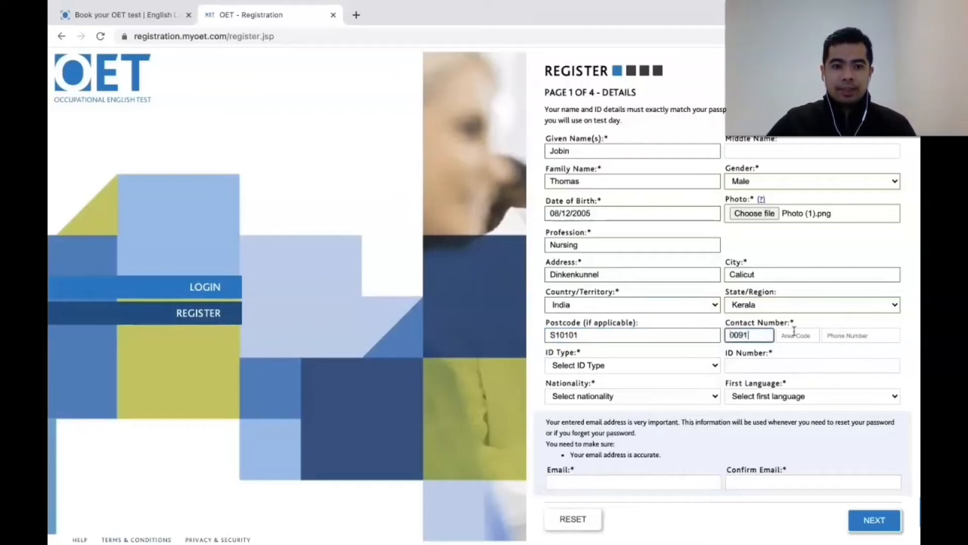
click(841, 336)
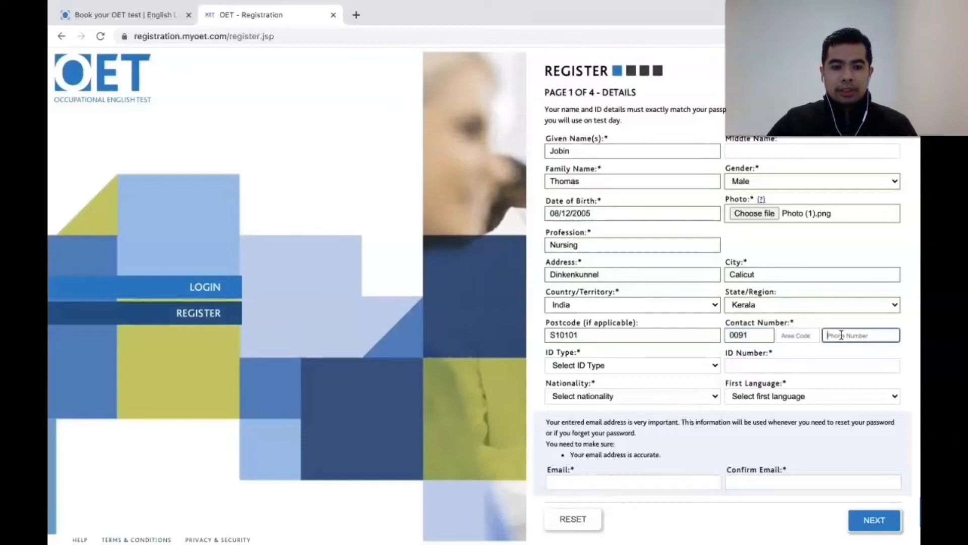
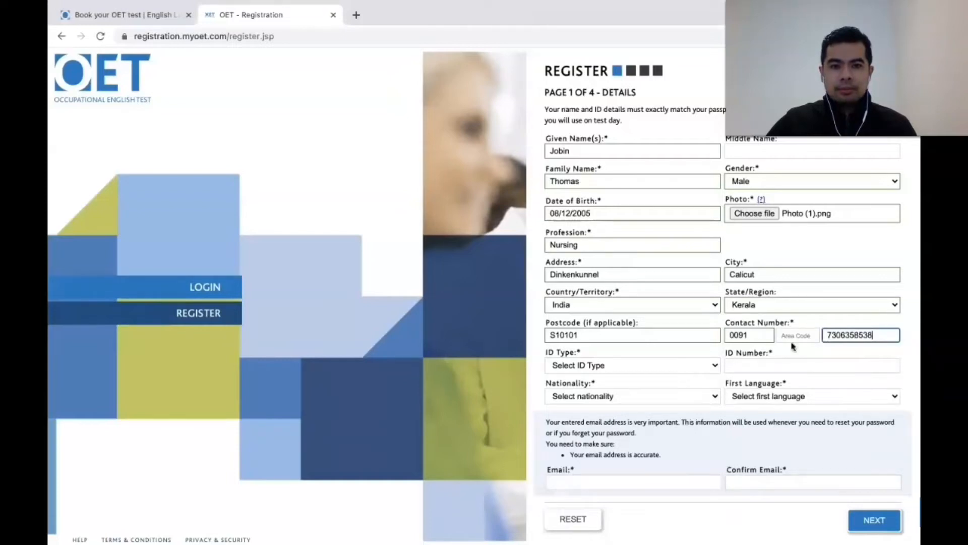
Step: Set the ID type to Passport and enter the passport number
click(678, 367)
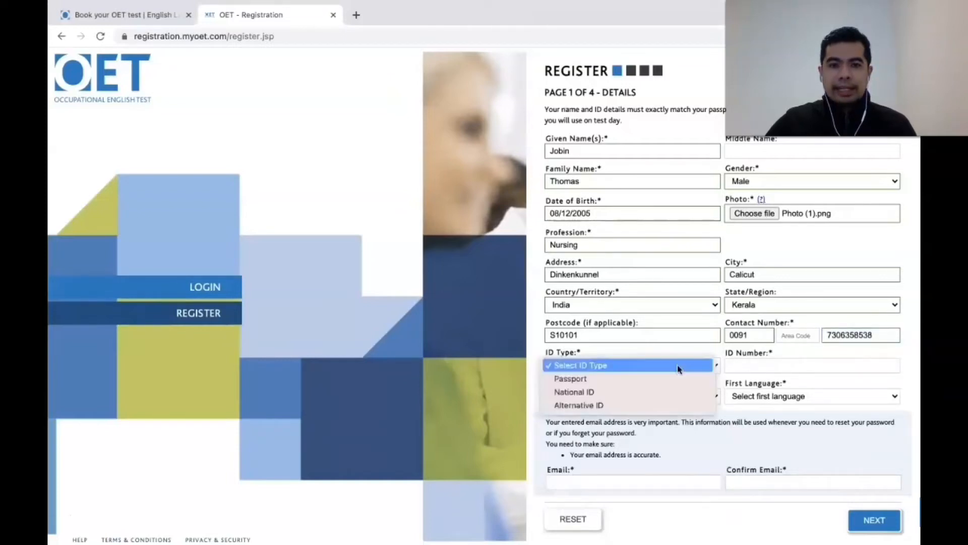
click(650, 379)
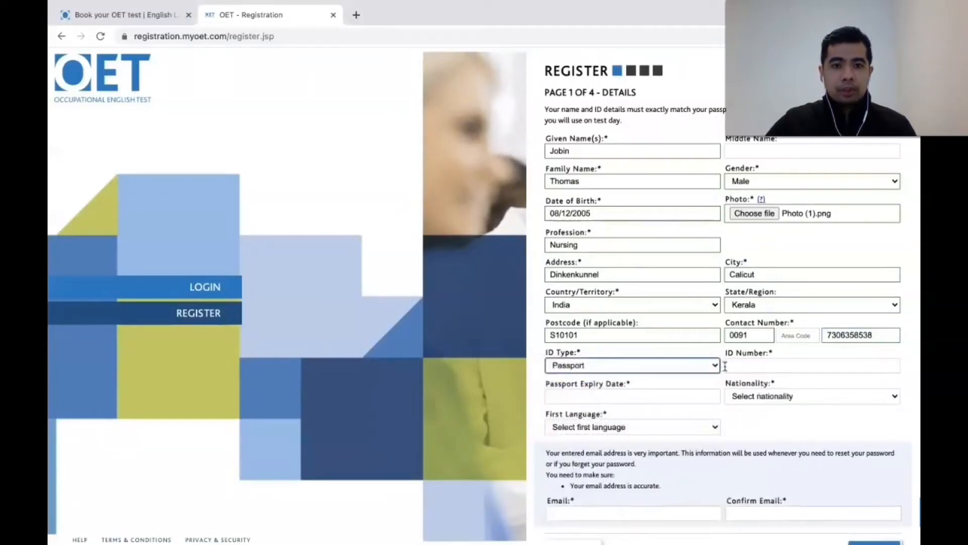
click(735, 365)
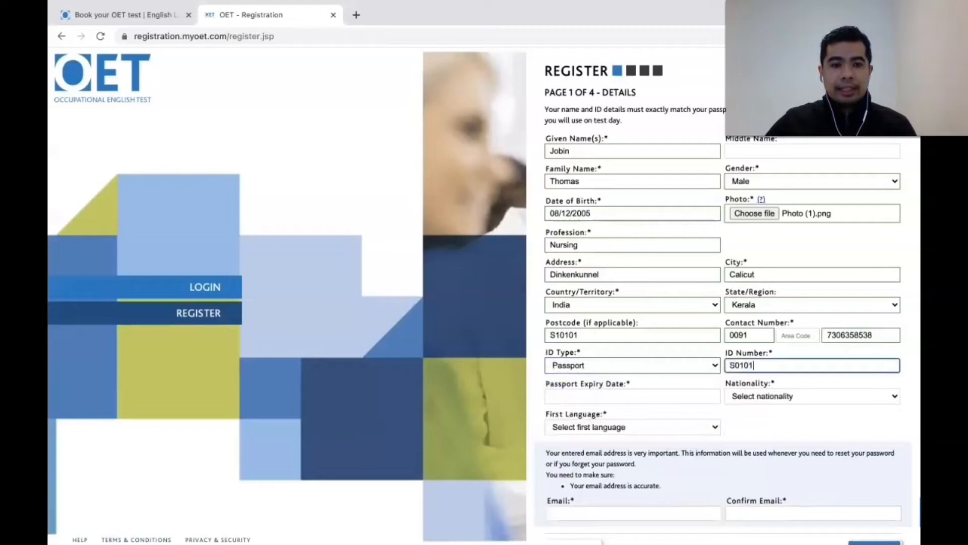
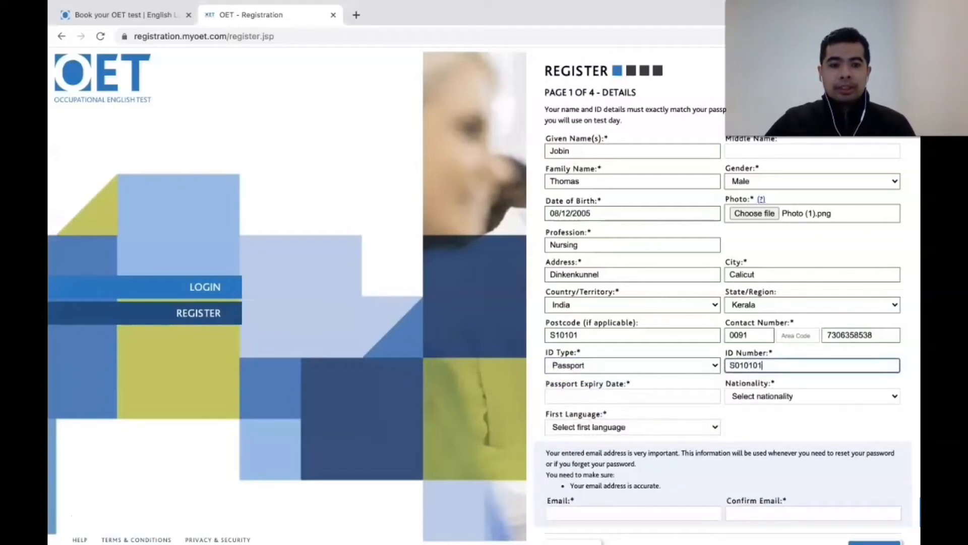
Step: Set the passport expiry date to 27/05/2025, correcting the year to 2025
click(640, 393)
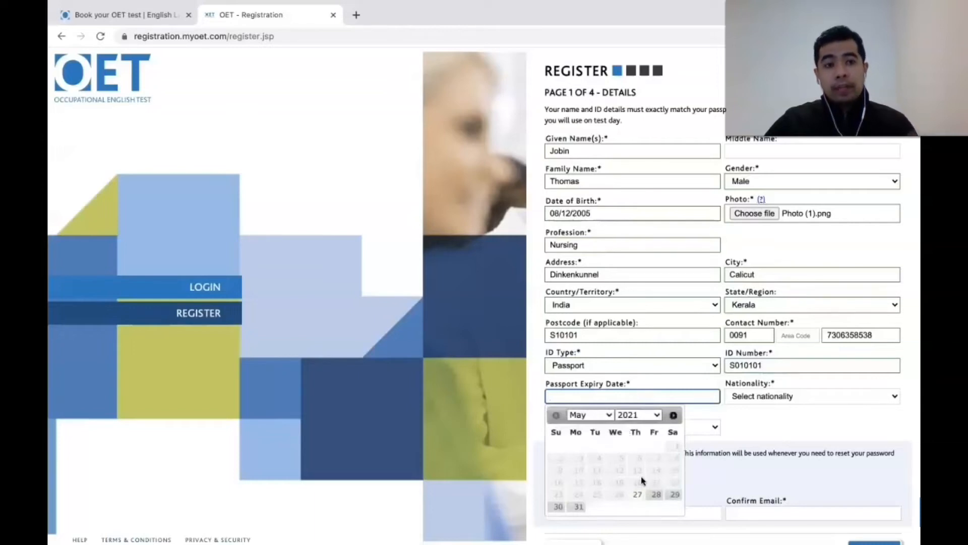
click(639, 494)
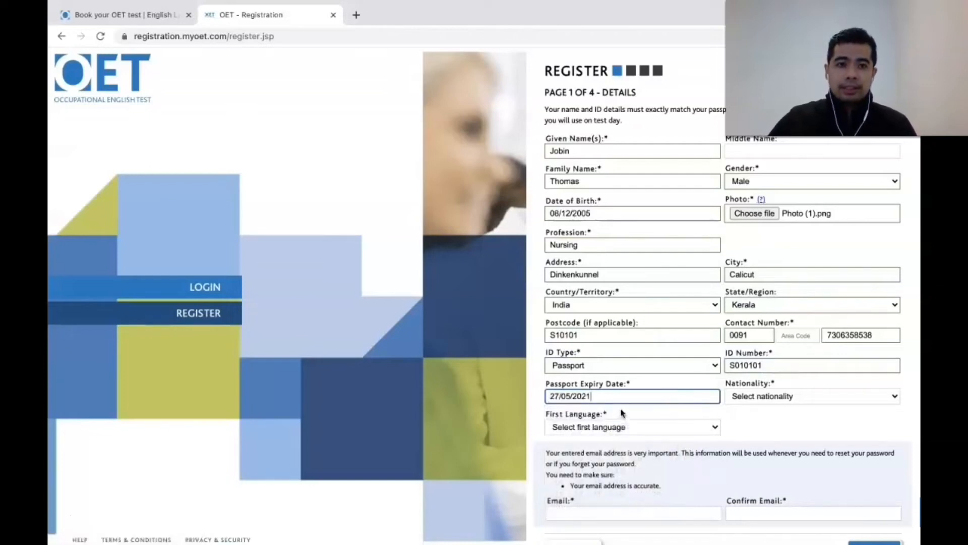
key(BackSpace)
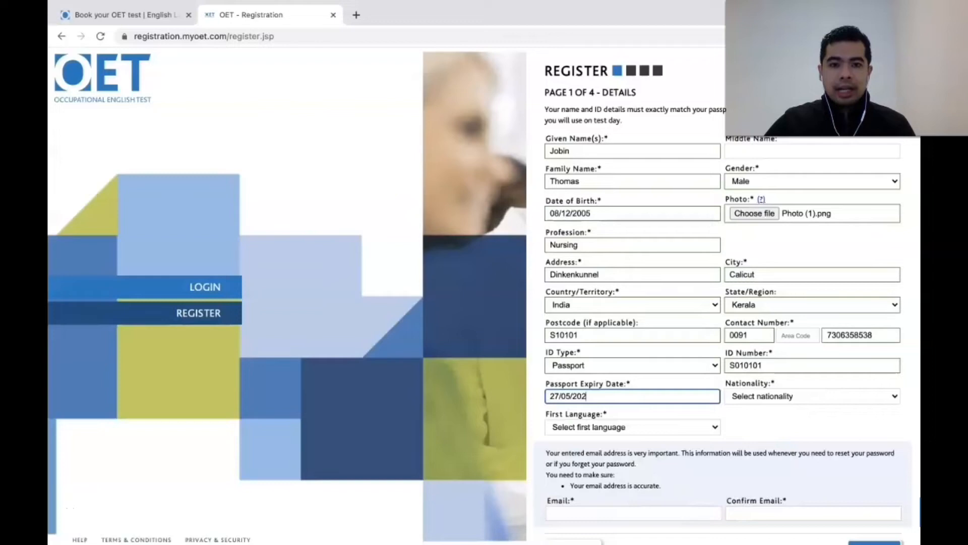
text(5)
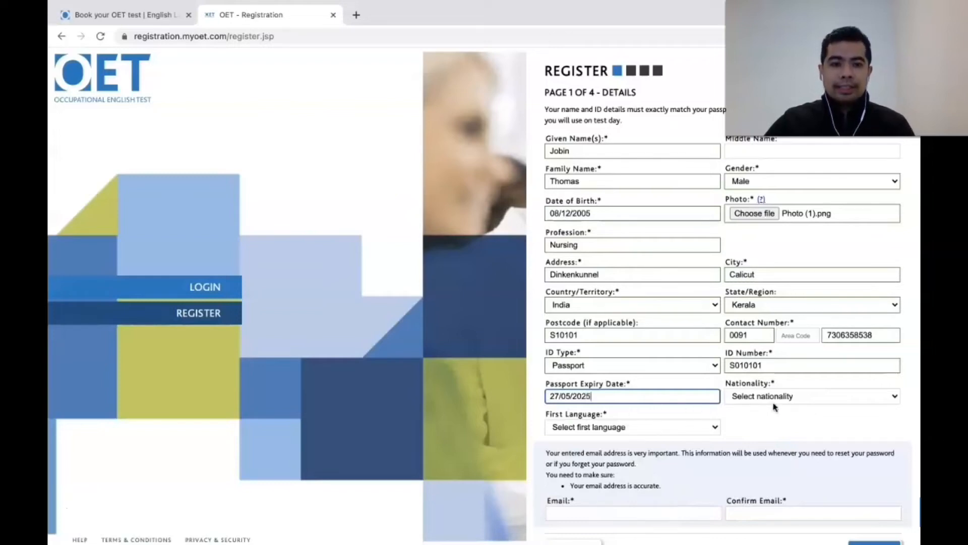
Step: Set the nationality to Indian
click(893, 400)
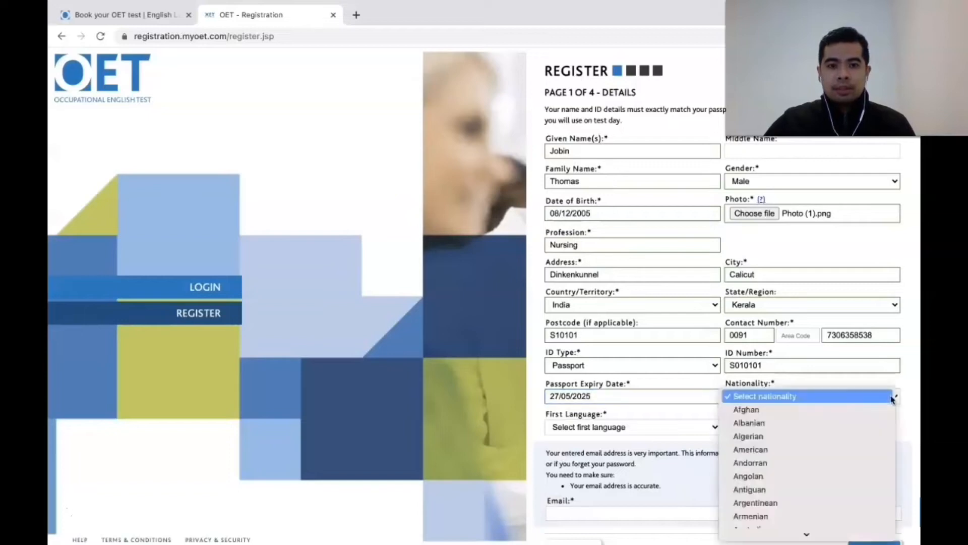
scroll(822, 451, down, 5)
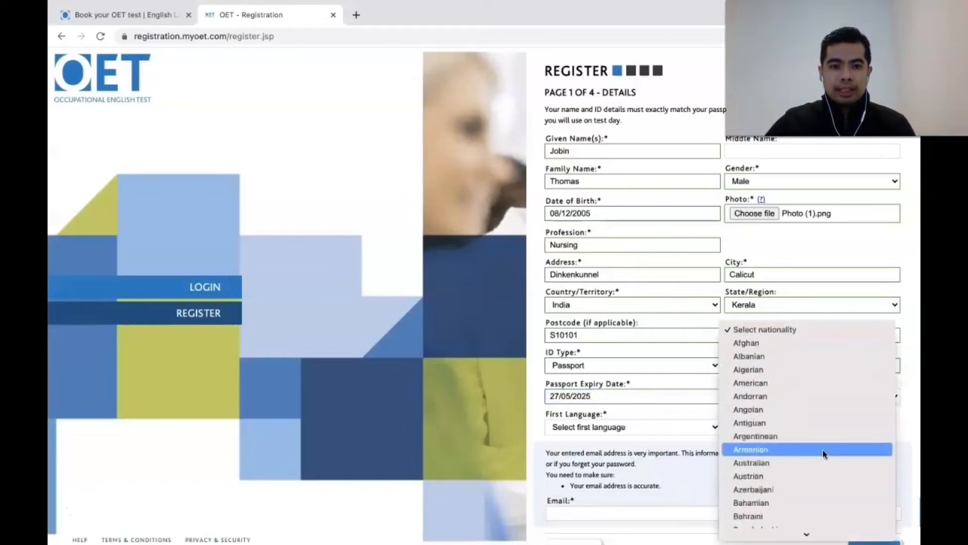
scroll(823, 454, down, 15)
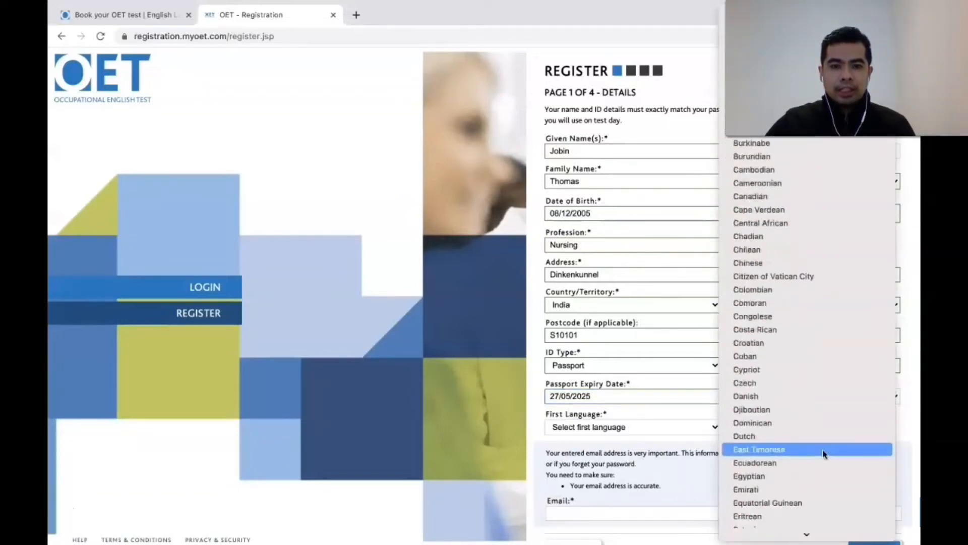
click(813, 427)
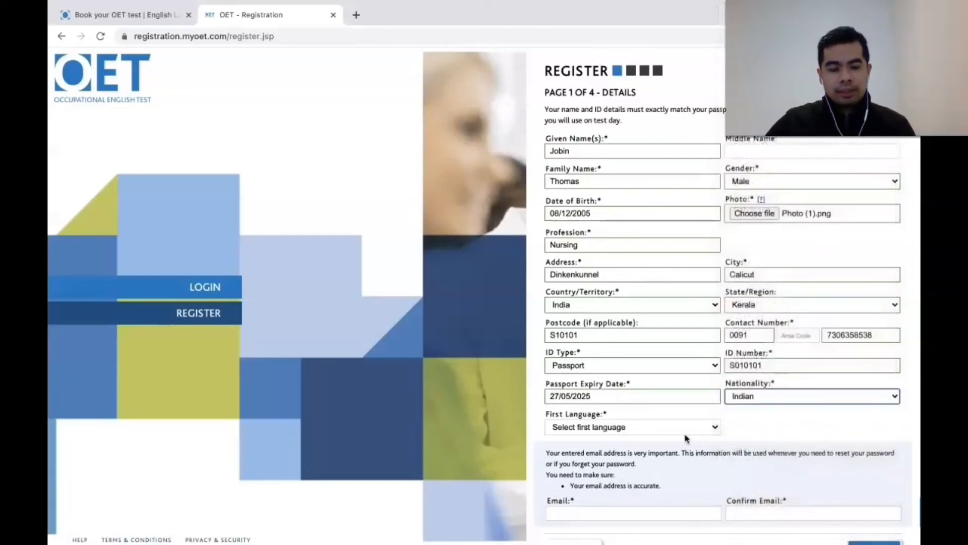
Step: Choose Malayalam as the first language
click(711, 427)
scroll(715, 429, down, 2)
scroll(715, 428, down, 1)
scroll(715, 428, down, 6)
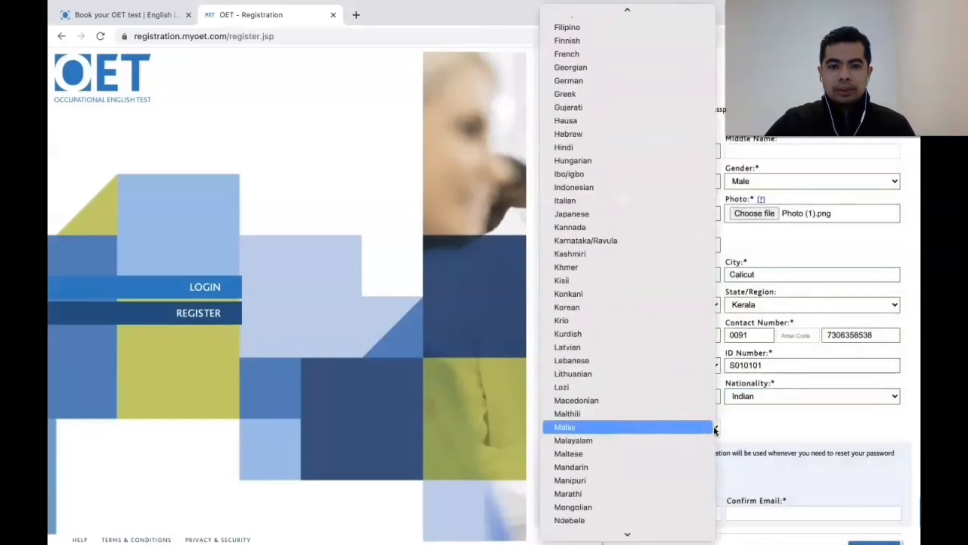
click(713, 442)
scroll(778, 439, down, 1)
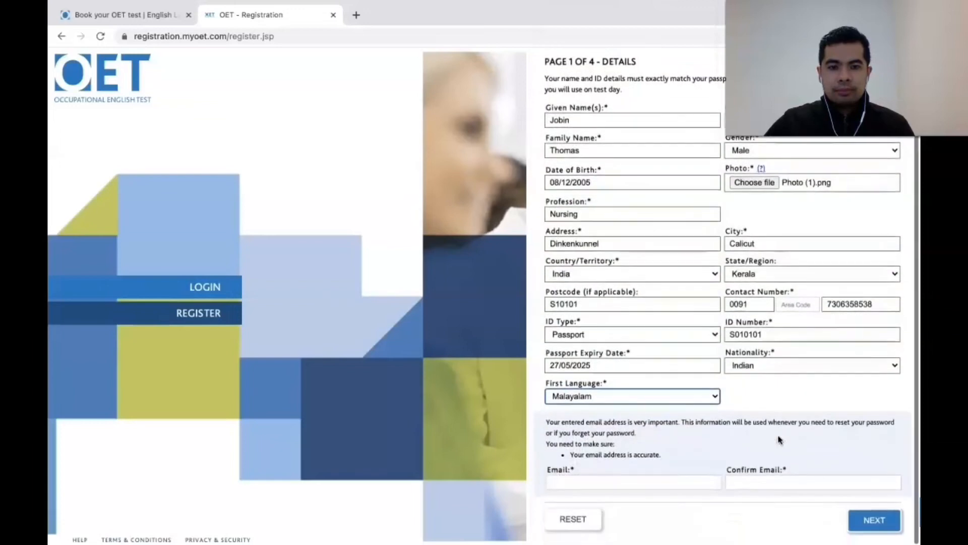
Step: Enter the applicant's email address in Email and Confirm Email, then submit page 1 with NEXT
click(701, 481)
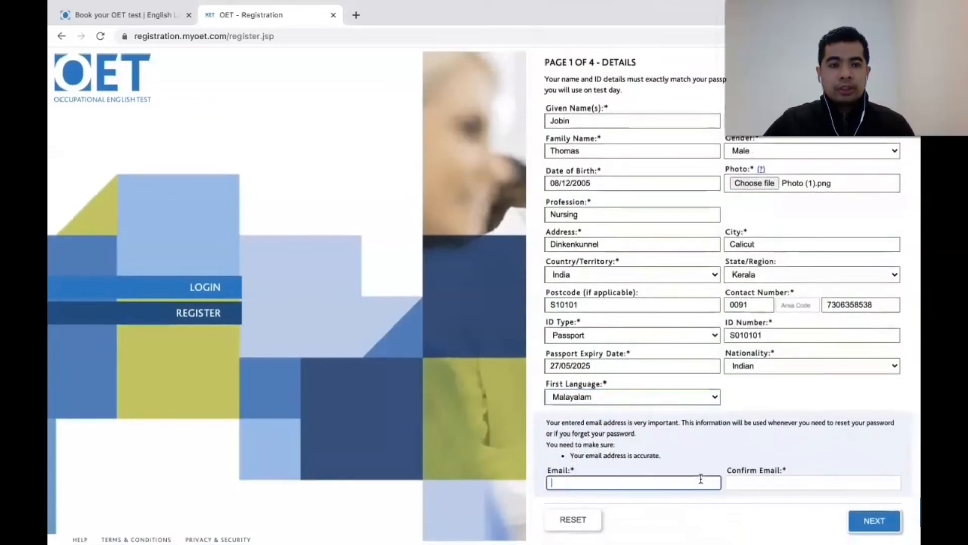
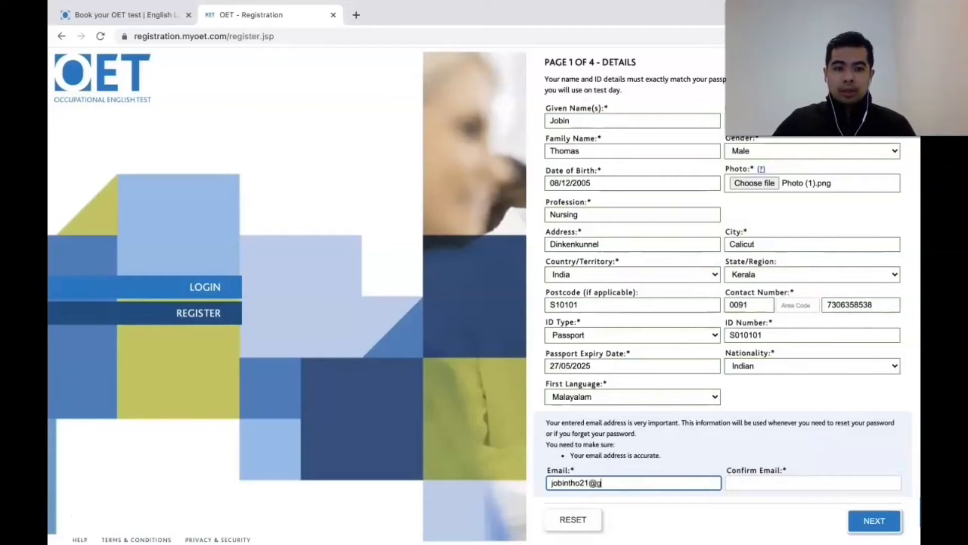
key(Tab)
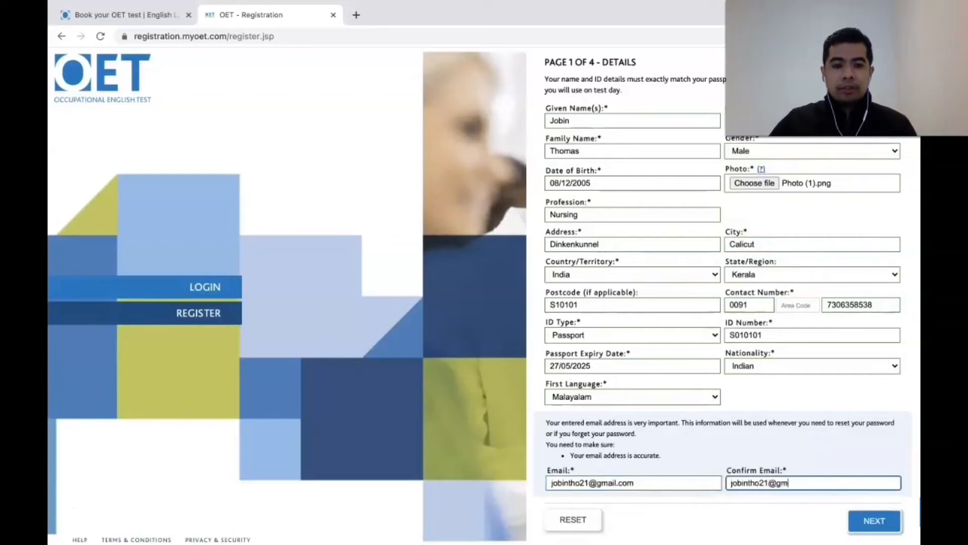
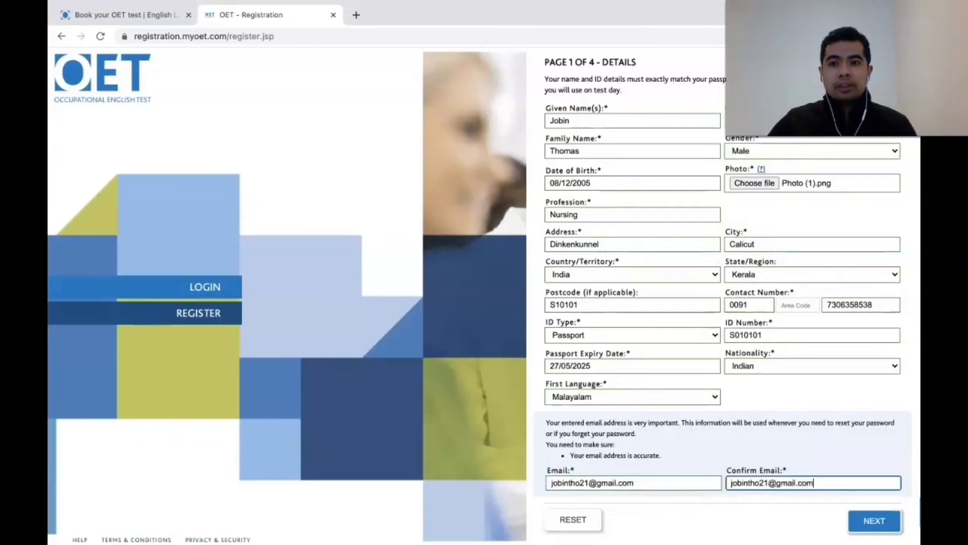
click(883, 517)
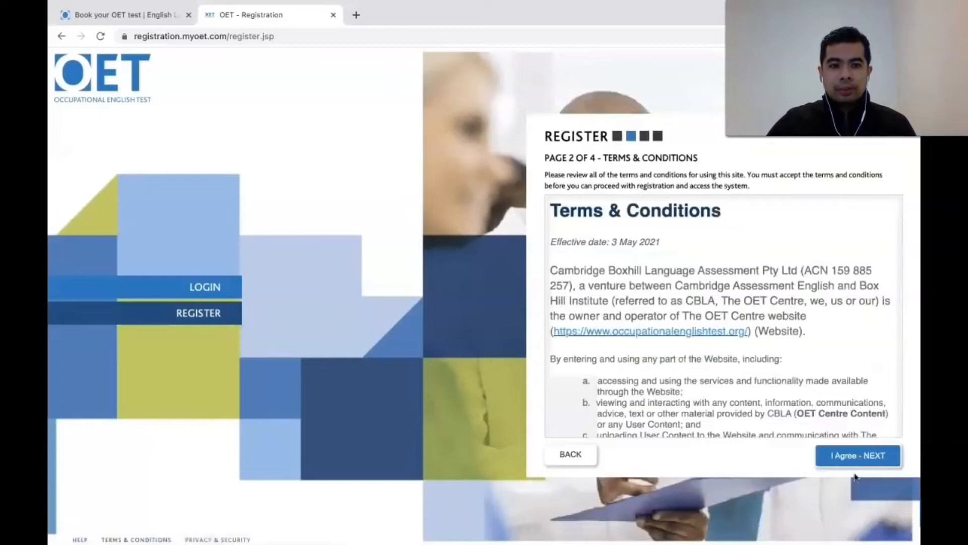
Step: Scroll to the end of the Terms & Conditions and accept with I Agree - NEXT
scroll(835, 416, down, 3)
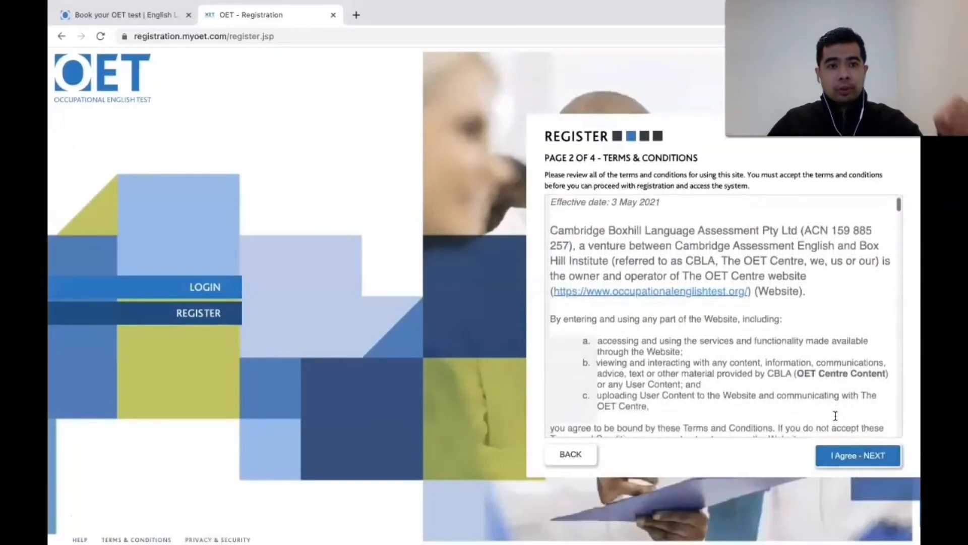
scroll(835, 416, up, 3)
scroll(836, 416, up, 1)
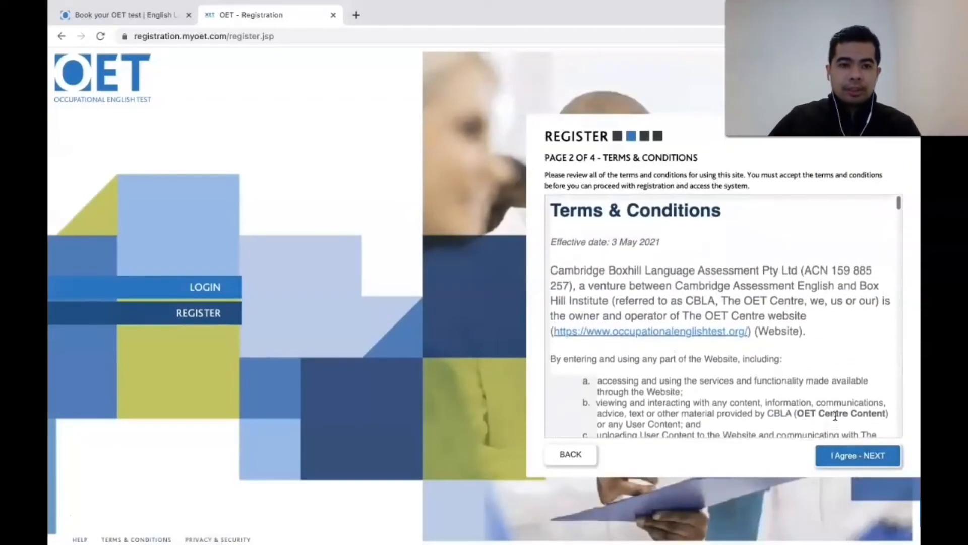
scroll(836, 416, down, 10)
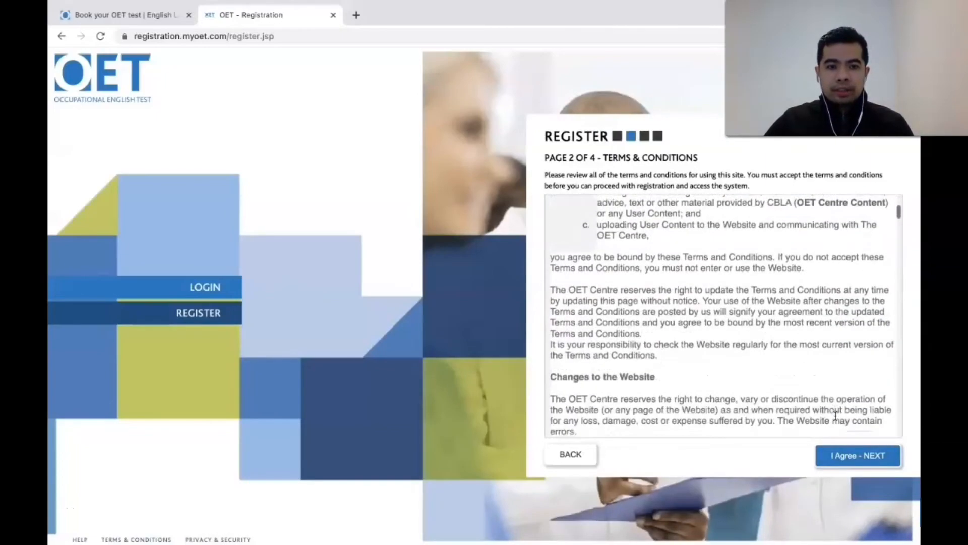
scroll(834, 414, down, 10)
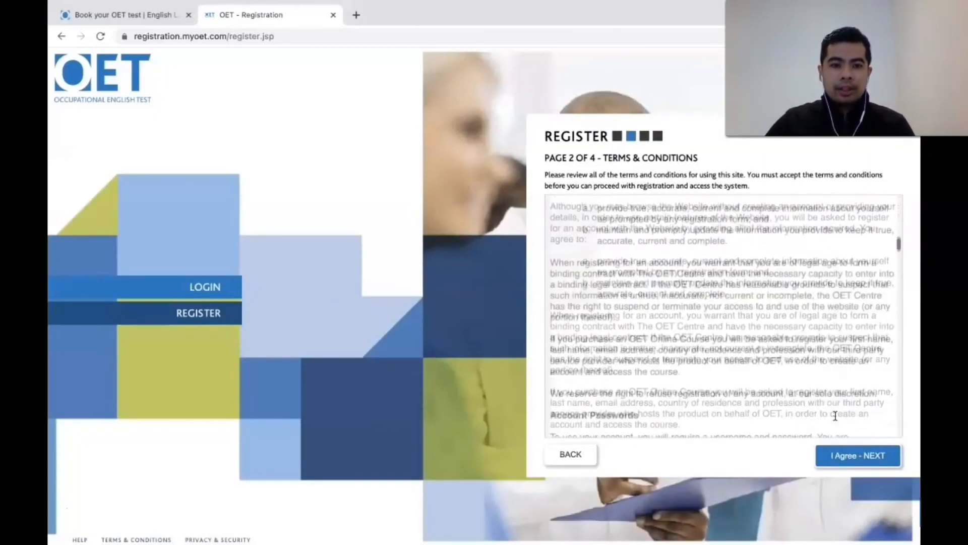
scroll(835, 416, down, 10)
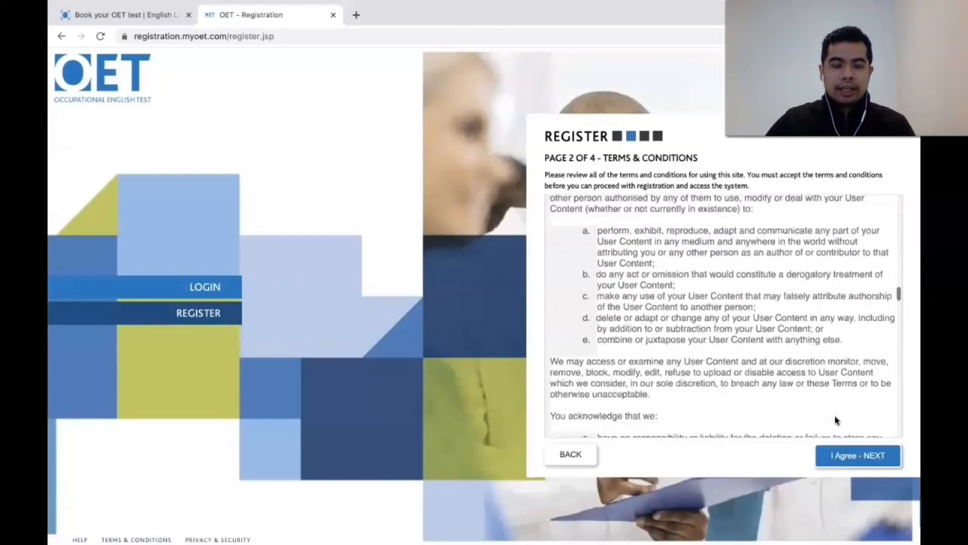
scroll(835, 417, down, 10)
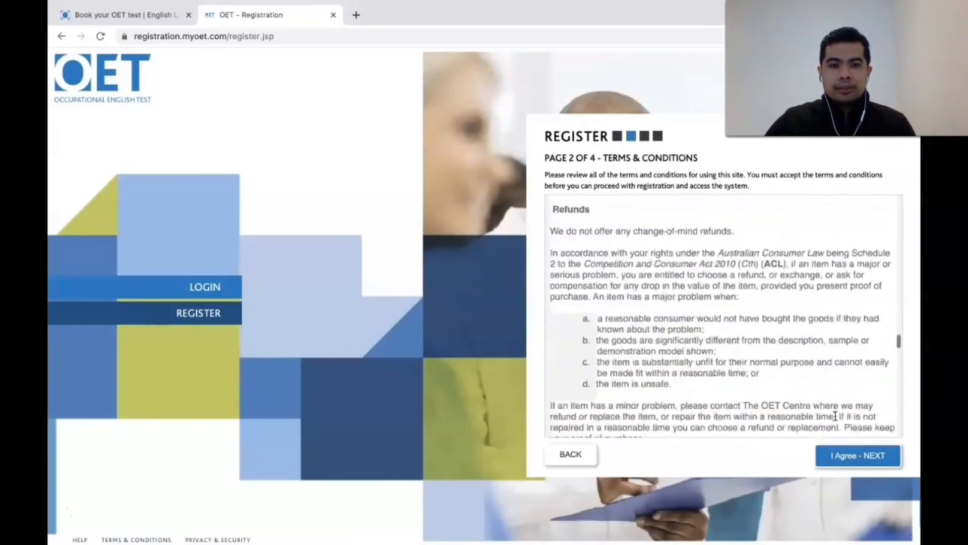
scroll(835, 416, down, 10)
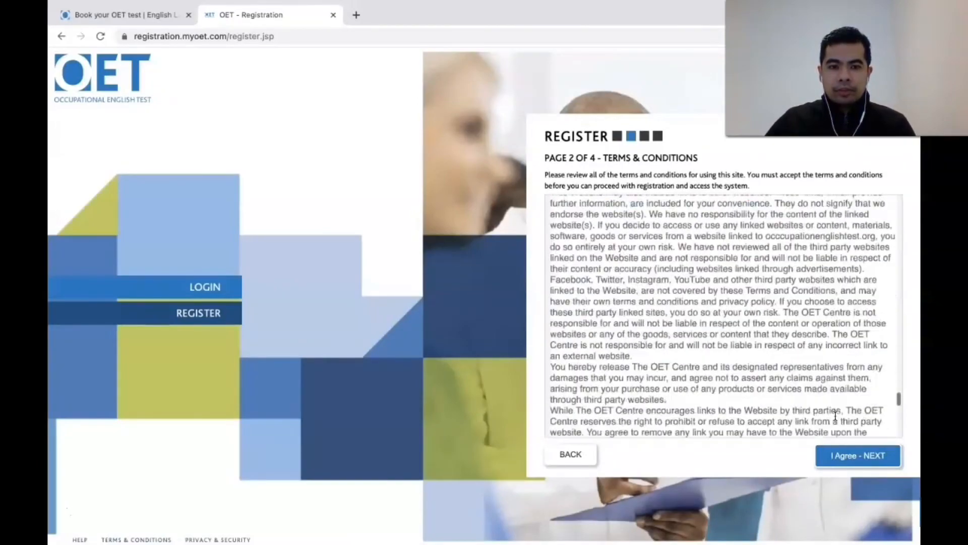
scroll(836, 415, down, 5)
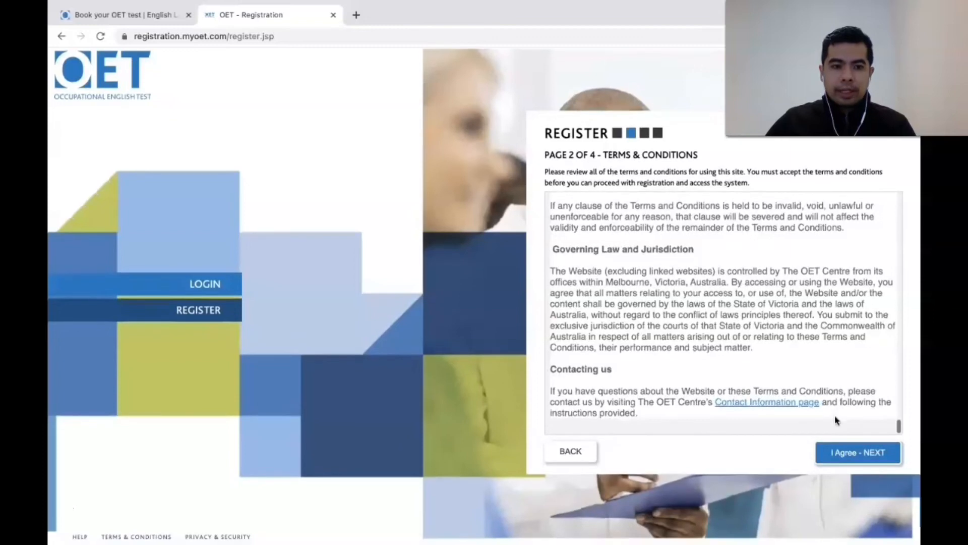
click(852, 455)
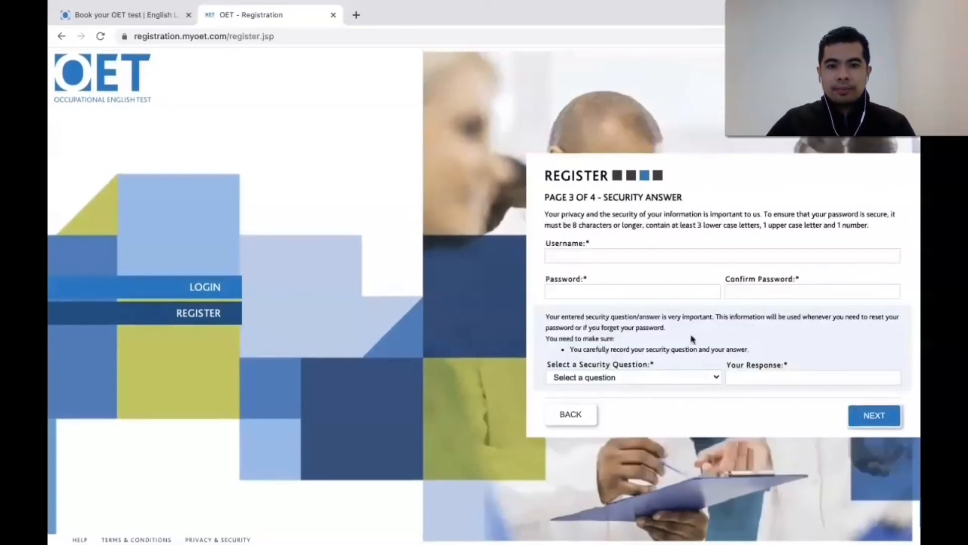
Step: Enter the account username, then the password and its confirmation
click(629, 258)
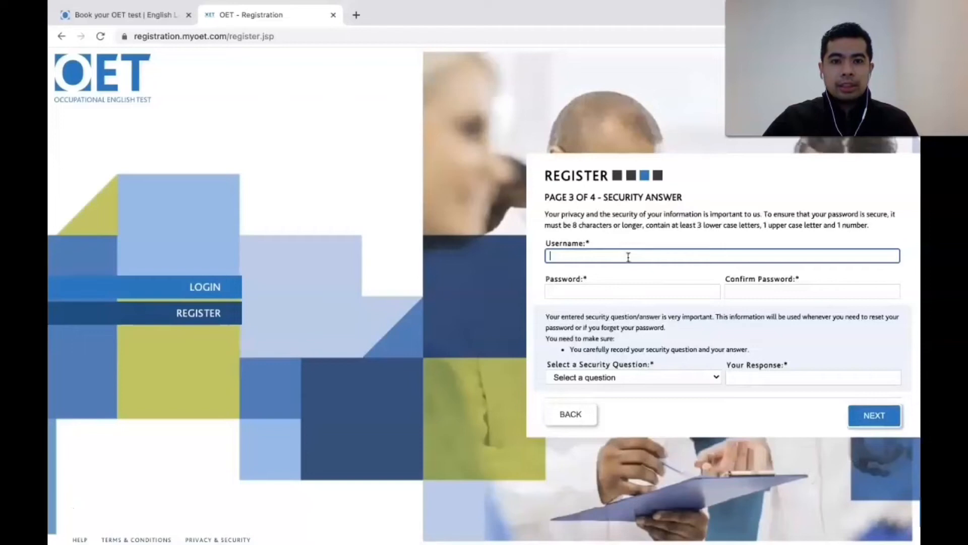
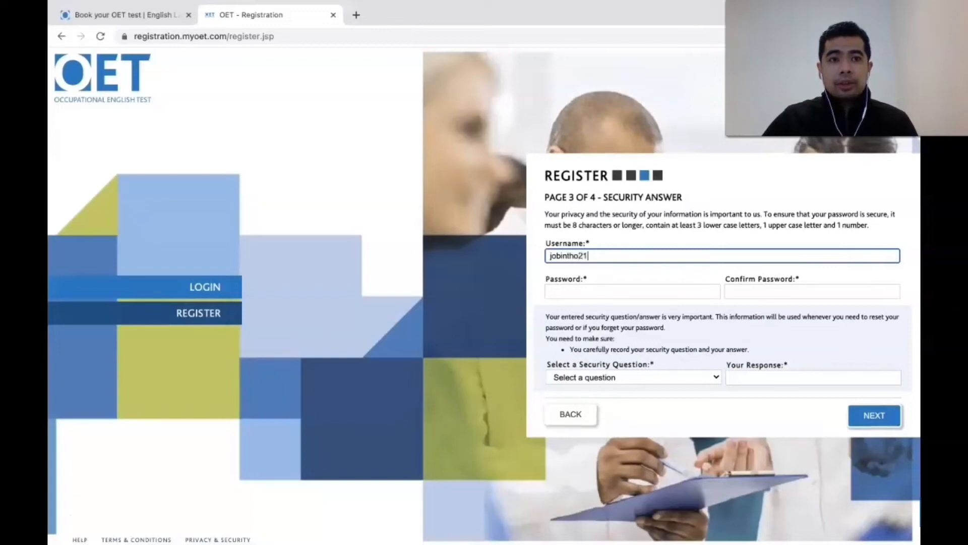
click(630, 291)
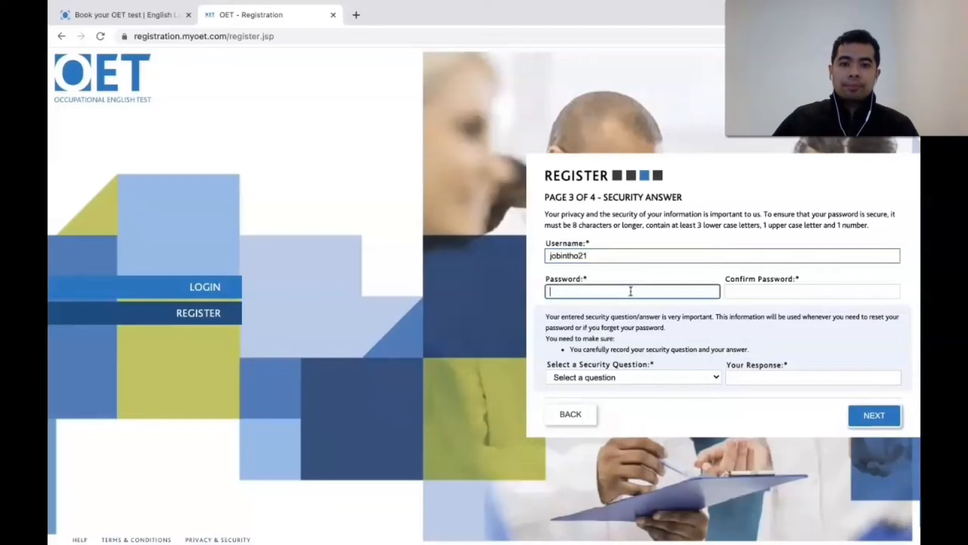
text(•)
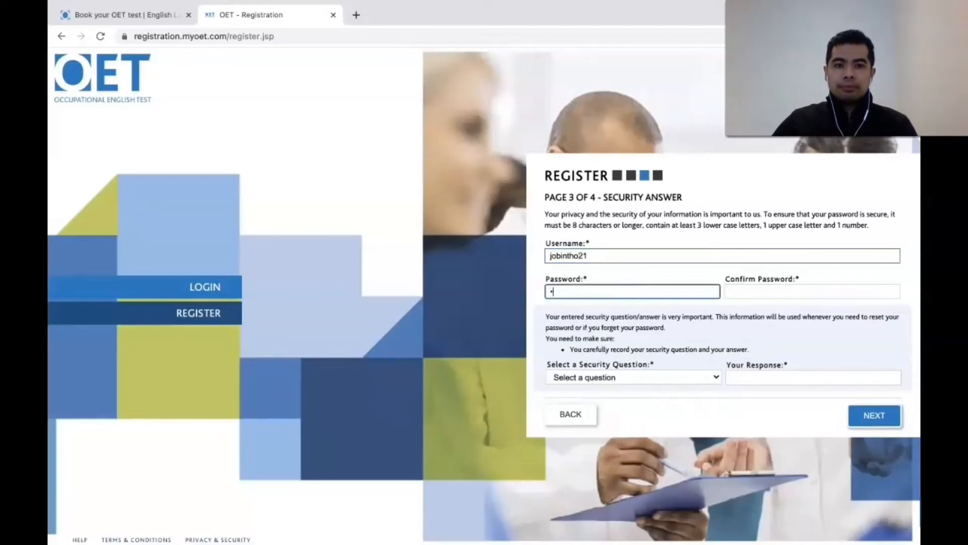
text(••••••)
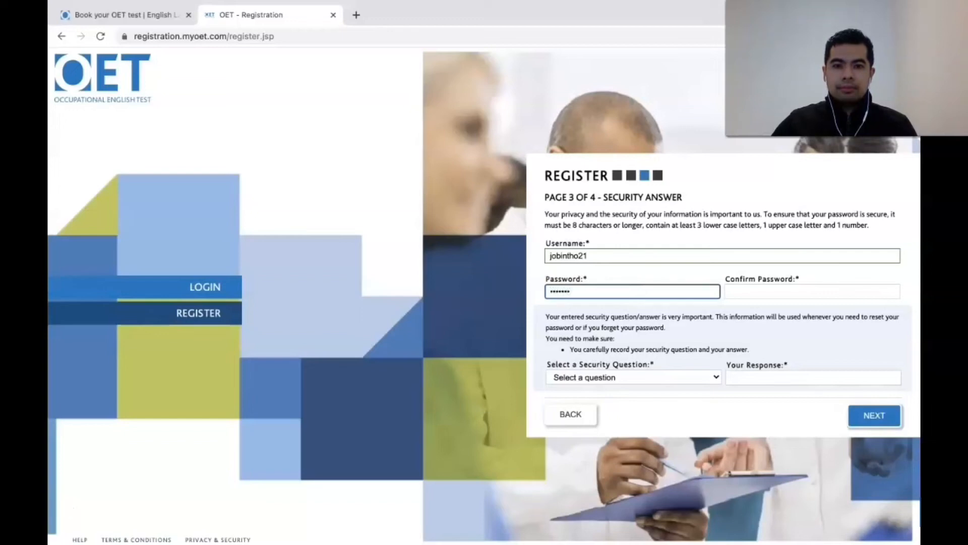
text(•••)
click(737, 291)
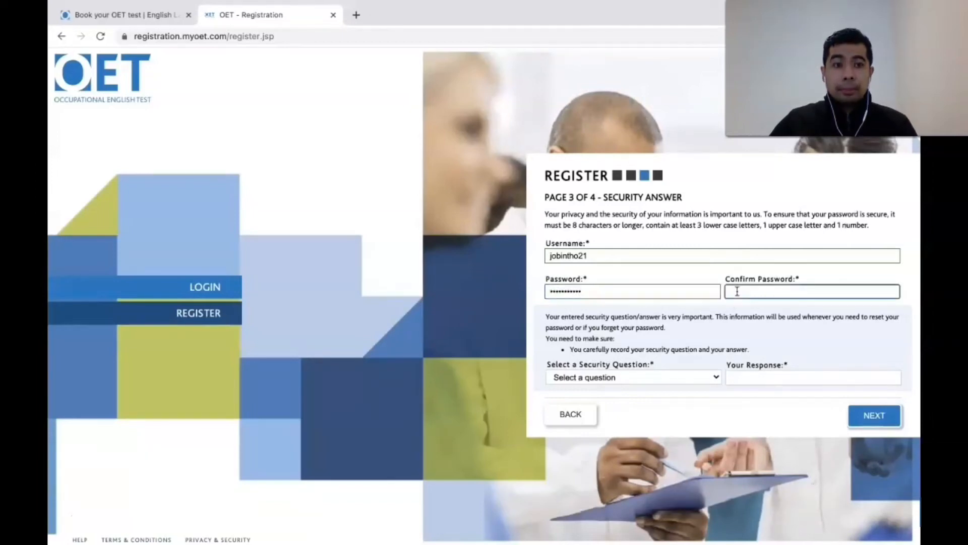
text(•)
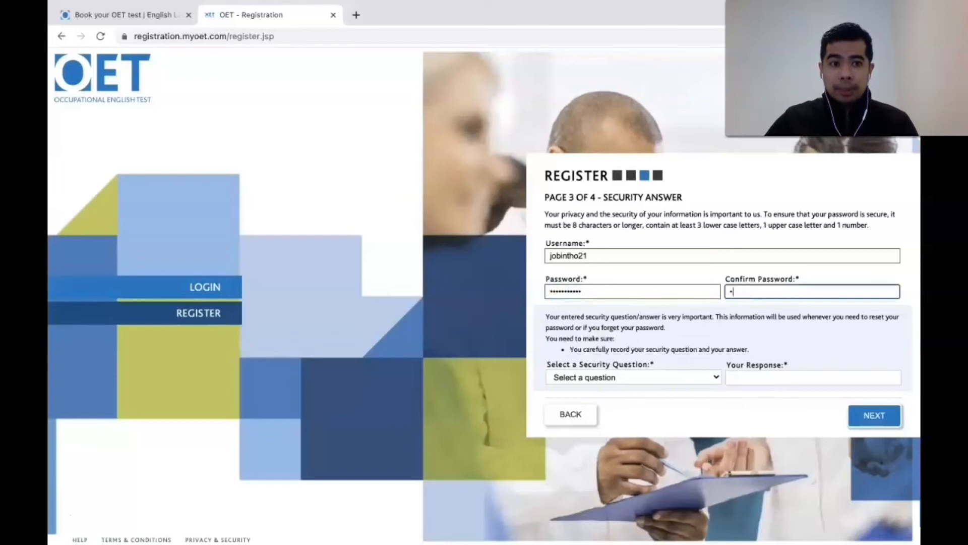
text(••••••)
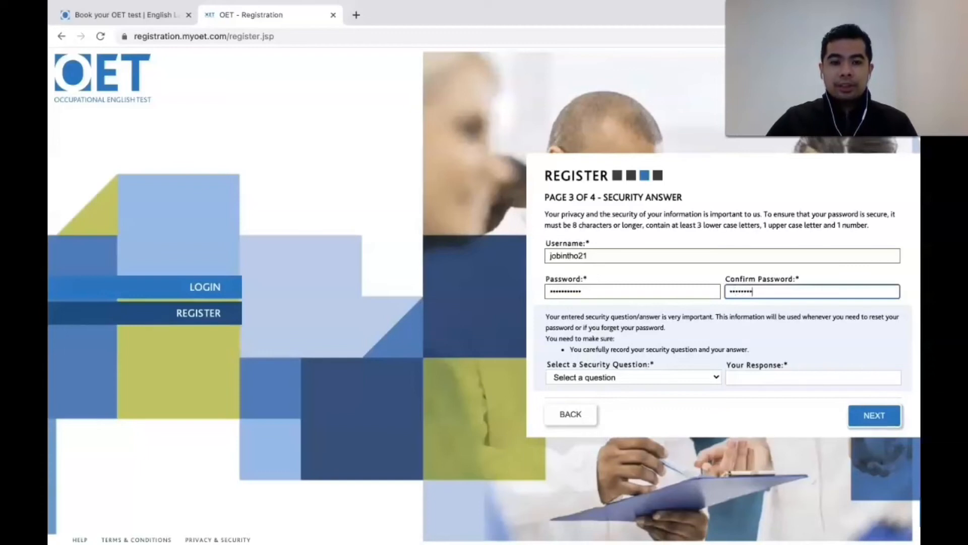
text(••••)
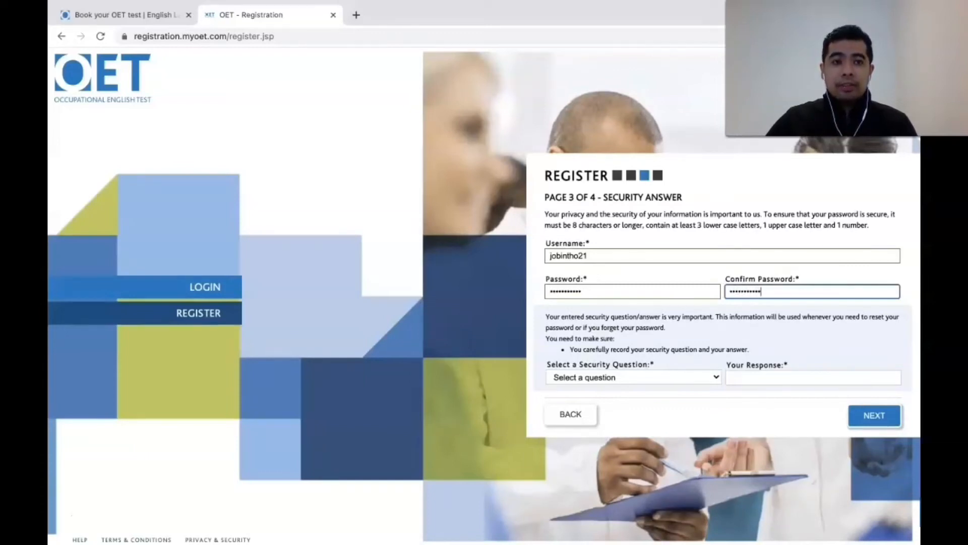
Step: Choose 'What is your library card number?' as the security question and enter the answer
click(715, 374)
scroll(715, 372, down, 3)
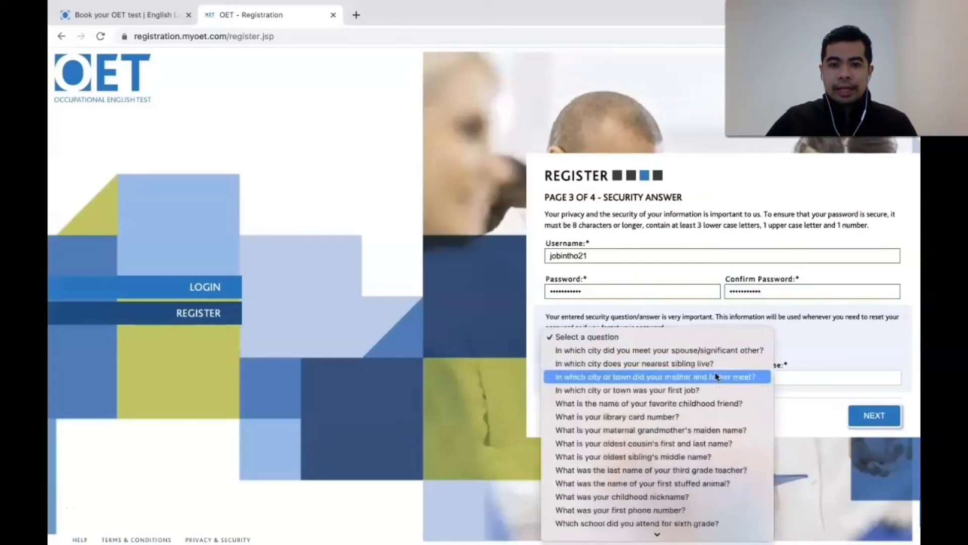
scroll(716, 373, down, 1)
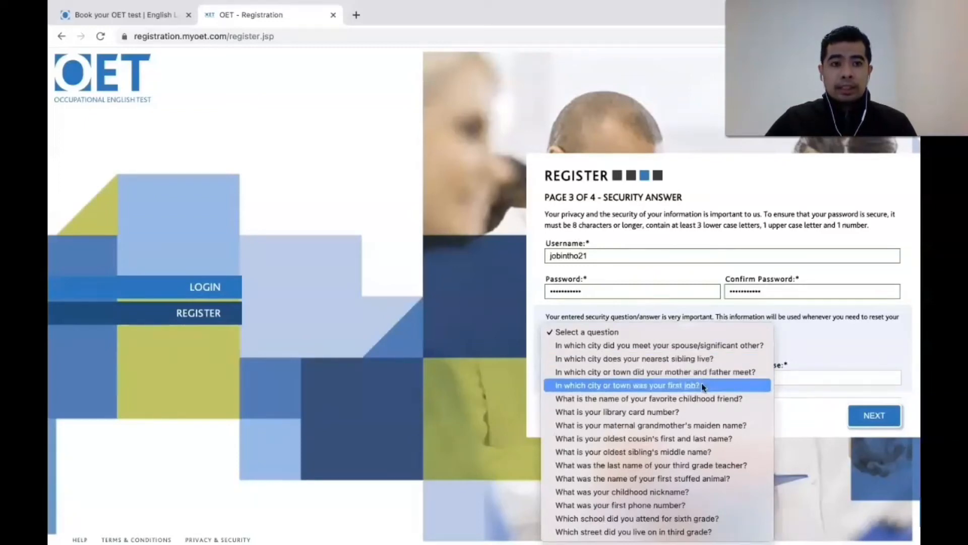
click(693, 411)
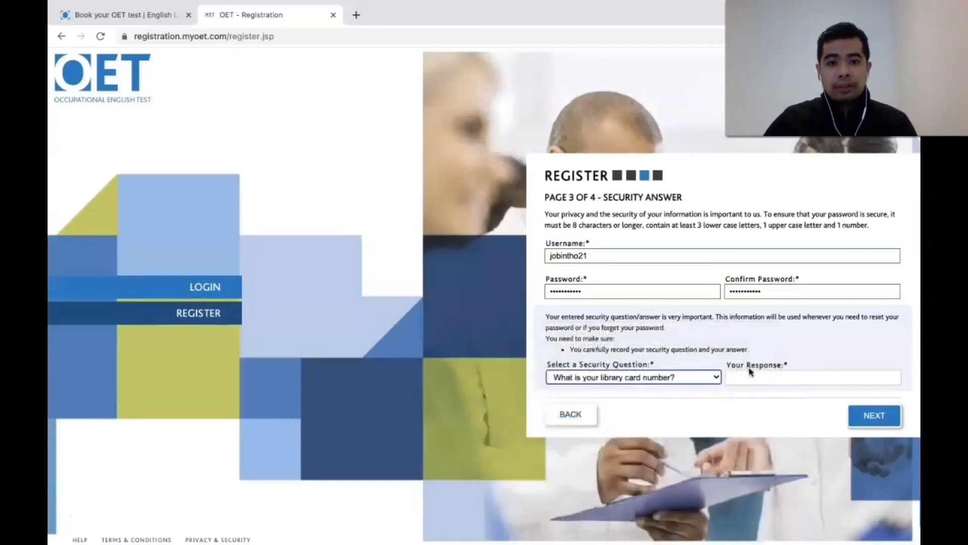
click(761, 377)
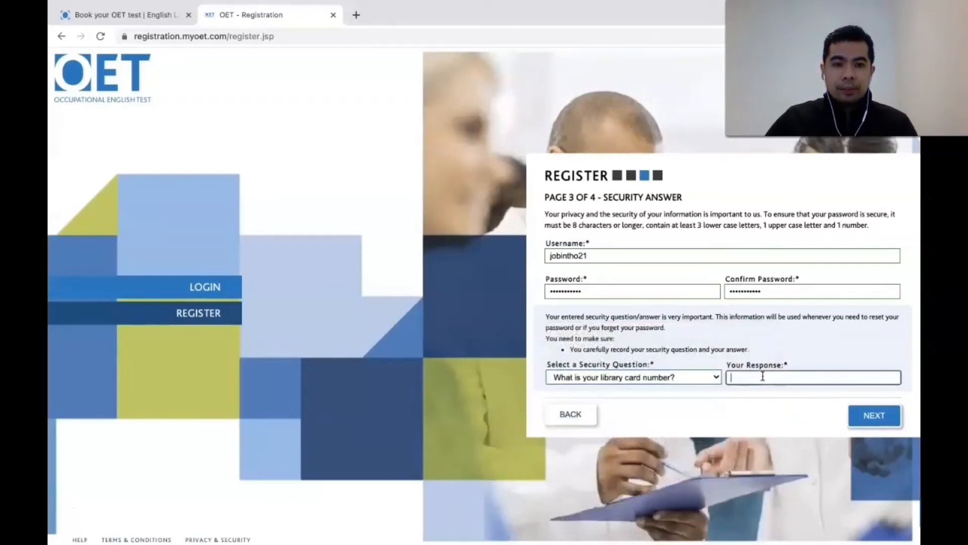
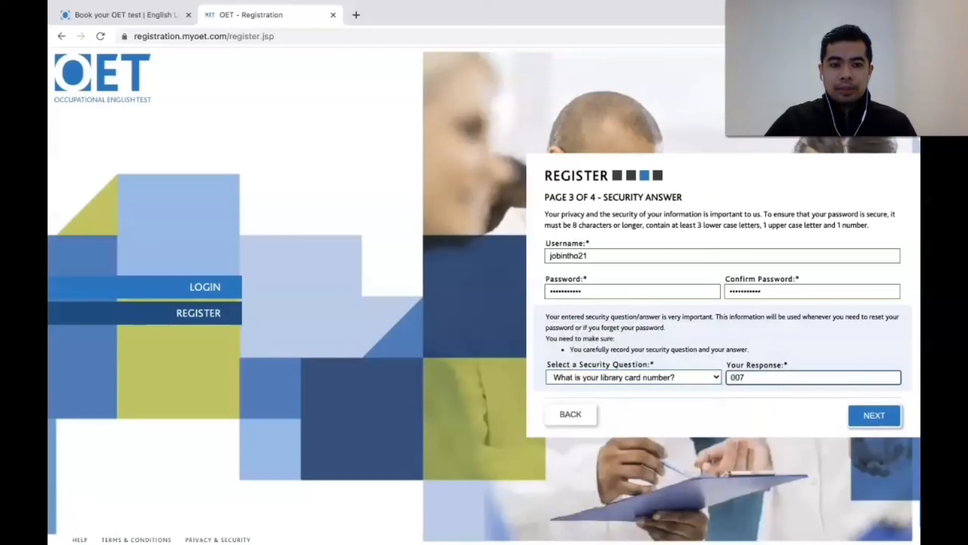
Step: Continue from page 3, then tick 'Registration with healthcare board or council' with United Kingdom as its country
click(864, 417)
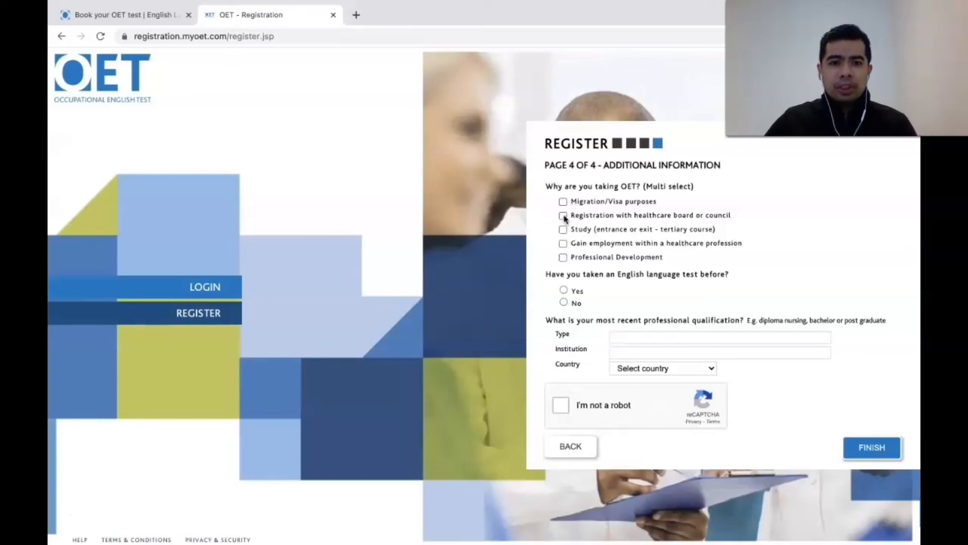
click(563, 215)
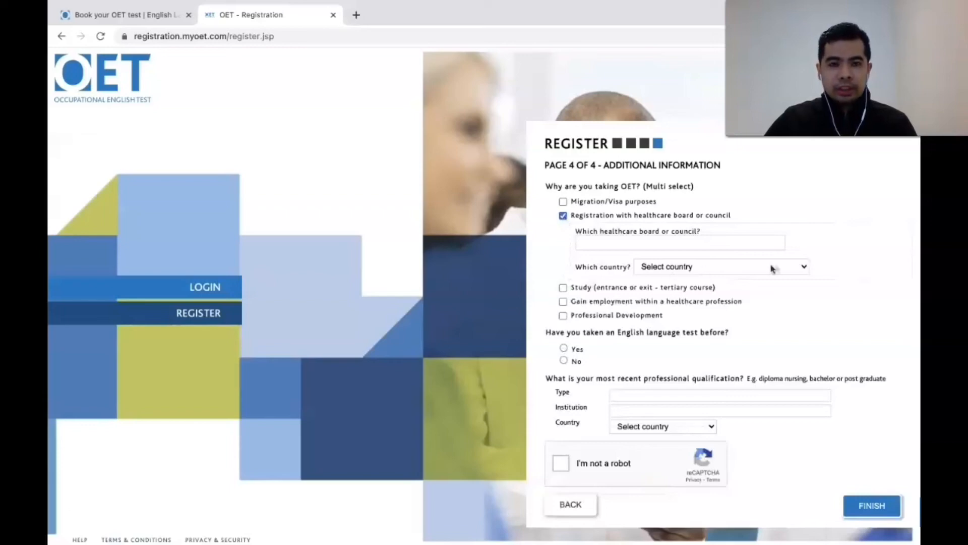
click(807, 267)
scroll(750, 358, down, 15)
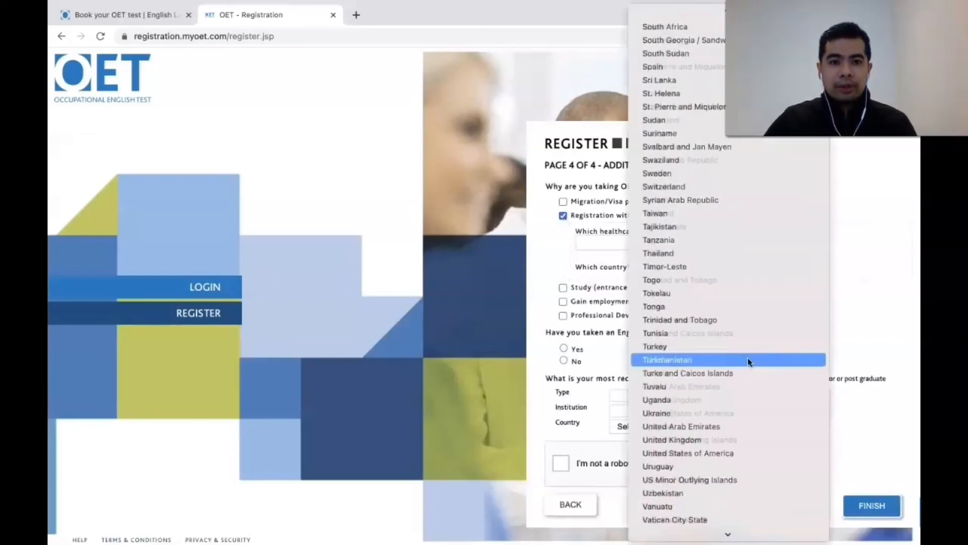
scroll(751, 361, up, 1)
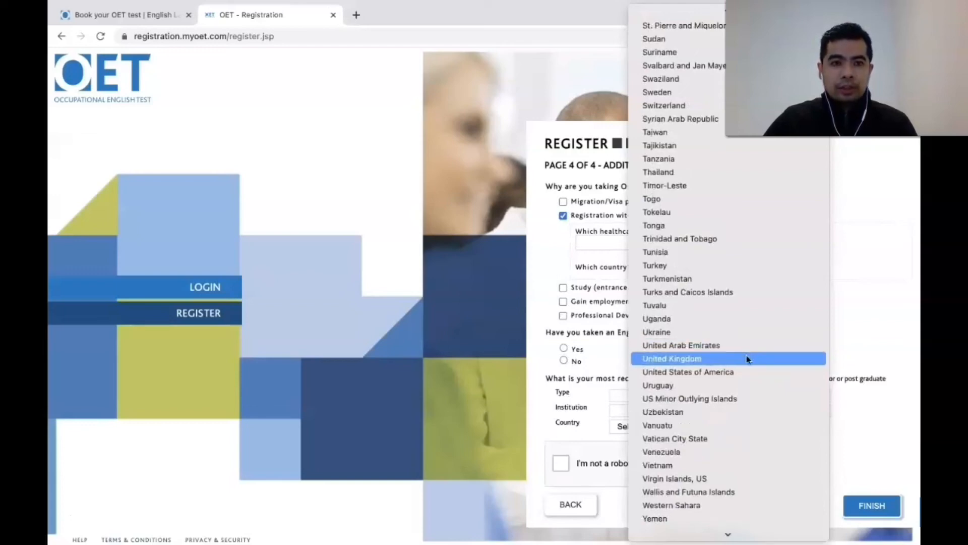
click(748, 359)
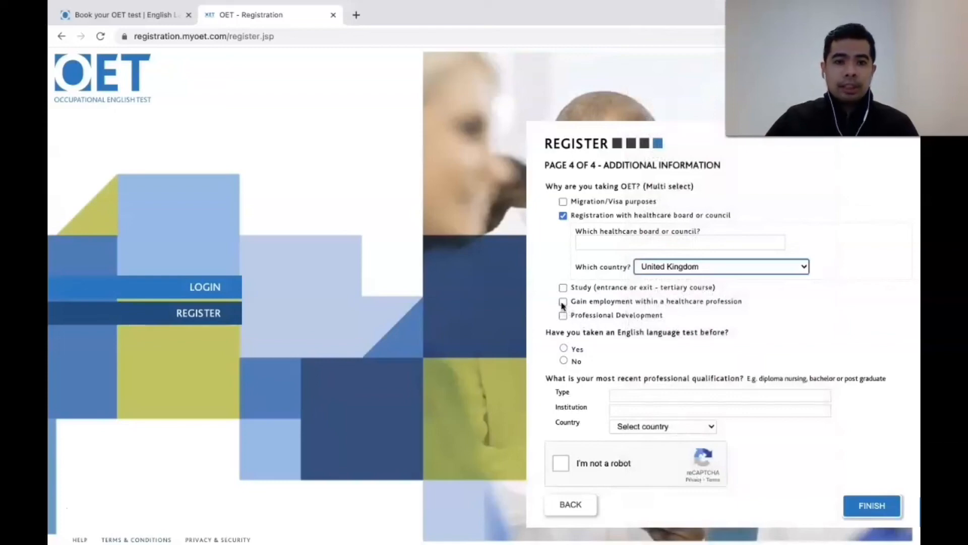
scroll(625, 342, down, 1)
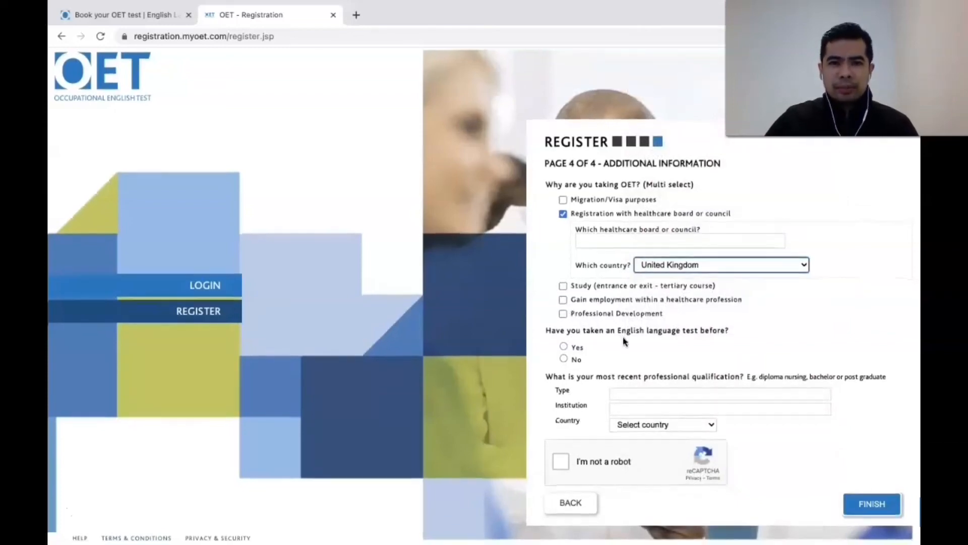
scroll(624, 341, up, 1)
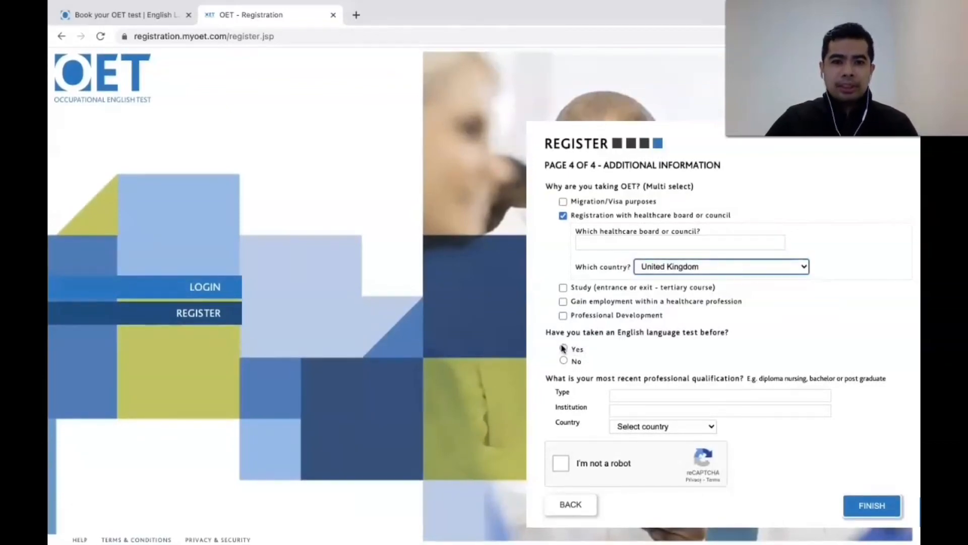
Step: Answer No to previous English tests and enter 'Bachelor of science in Nursing' as the qualification
click(563, 360)
click(655, 395)
text(b)
text(B)
text(a)
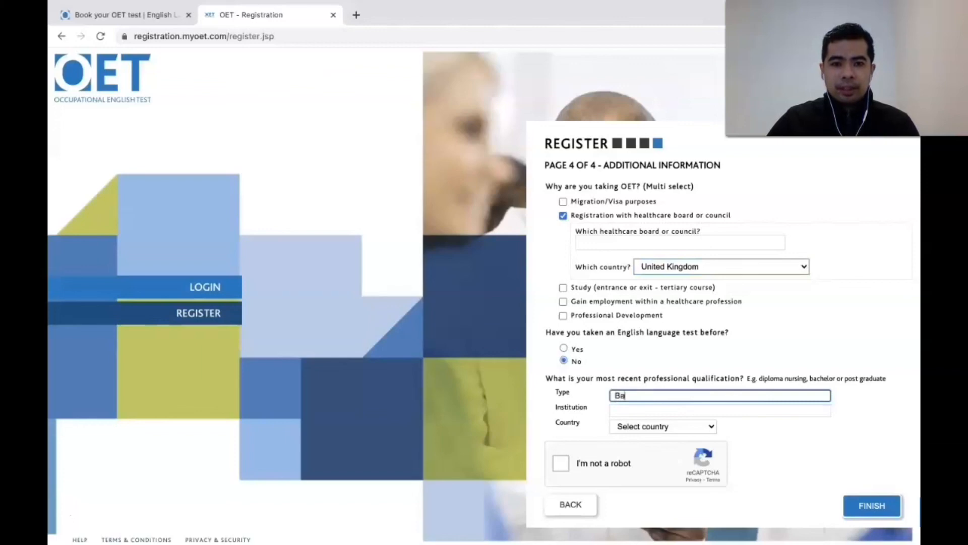
text(c)
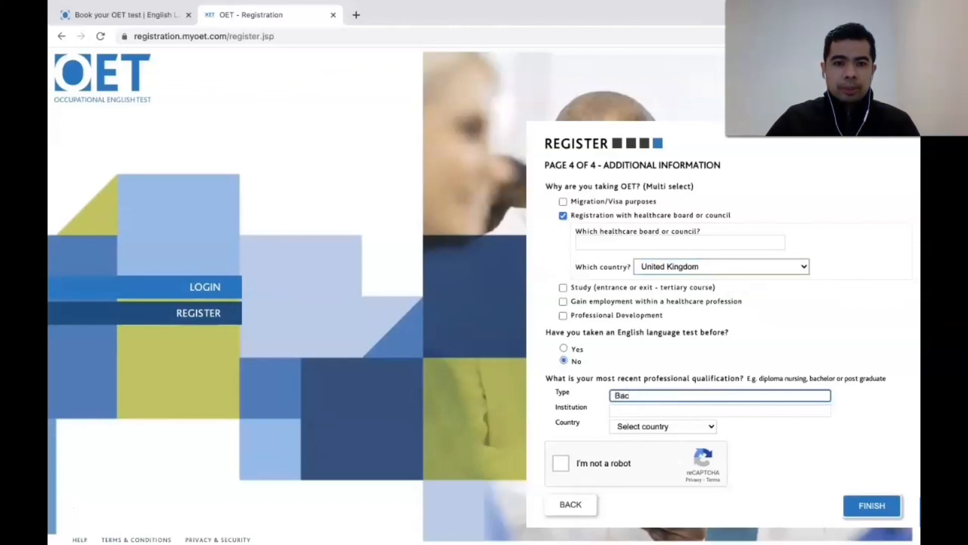
text(helor of science in Nur)
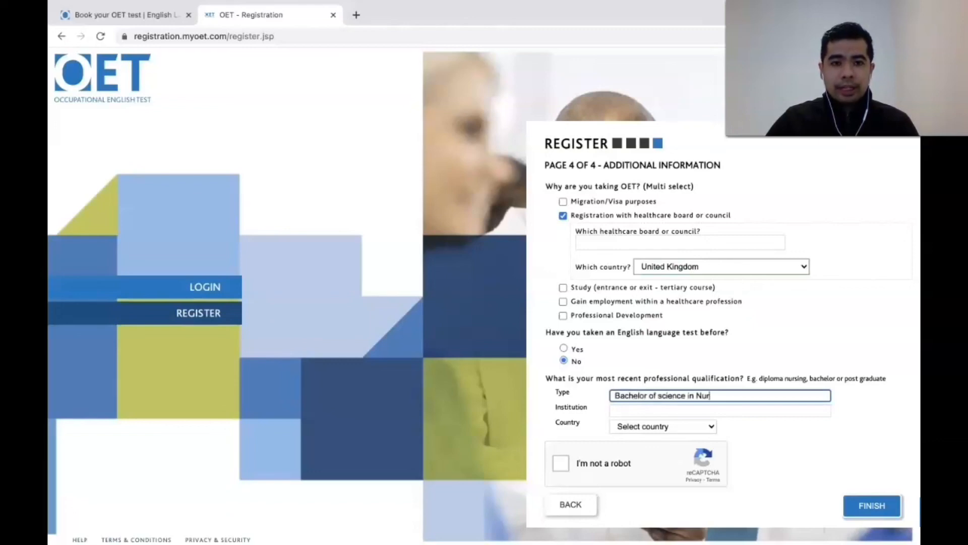
text(sing)
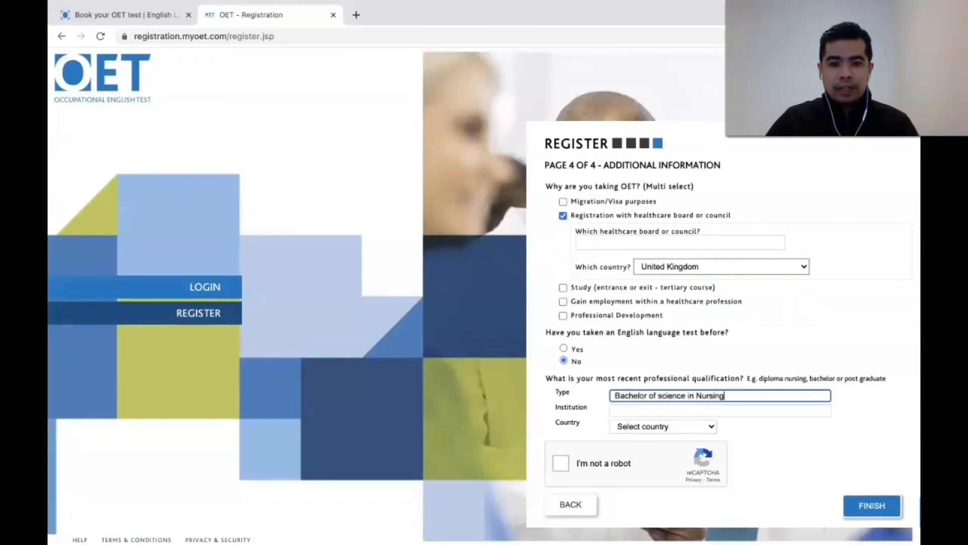
Step: Set the qualification country to India, pass the reCAPTCHA, and finish the registration
click(712, 427)
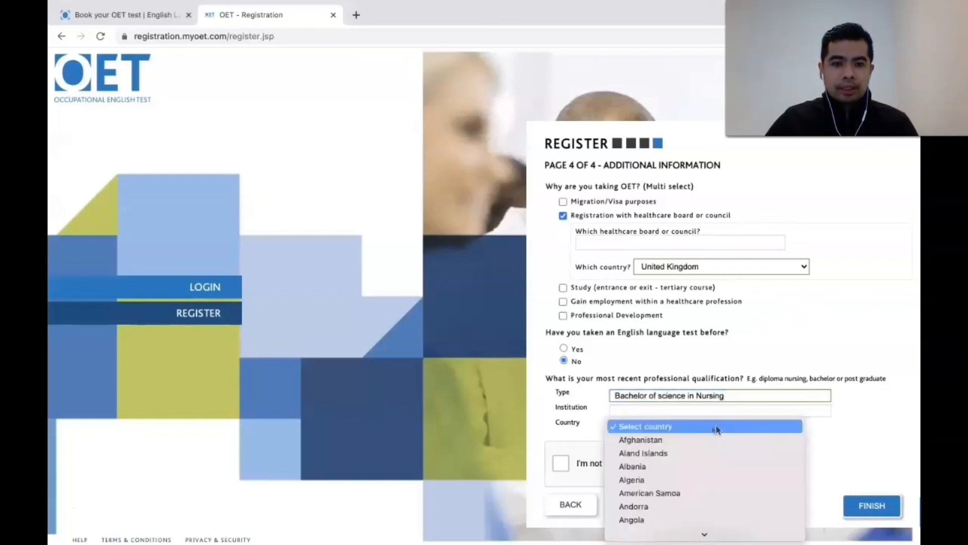
scroll(708, 432, down, 10)
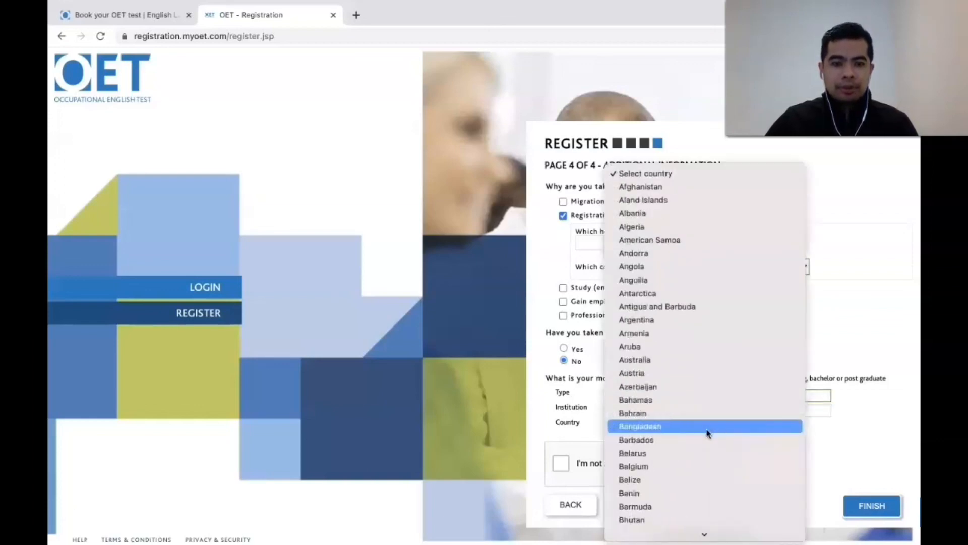
scroll(709, 433, down, 15)
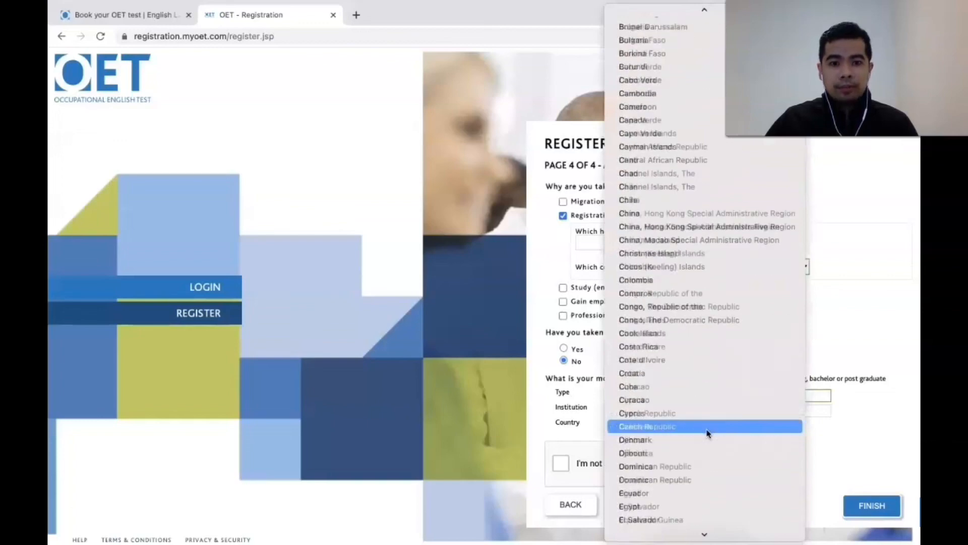
click(691, 365)
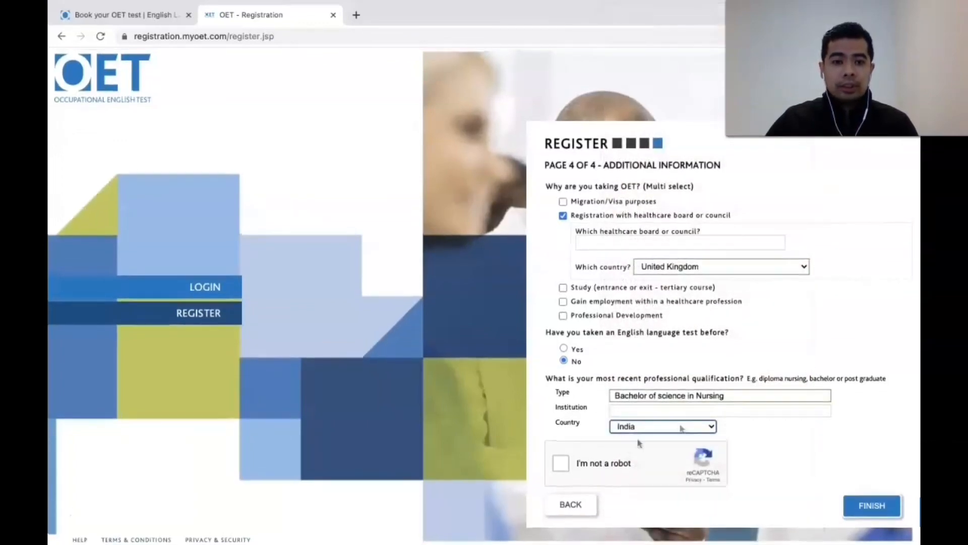
click(561, 463)
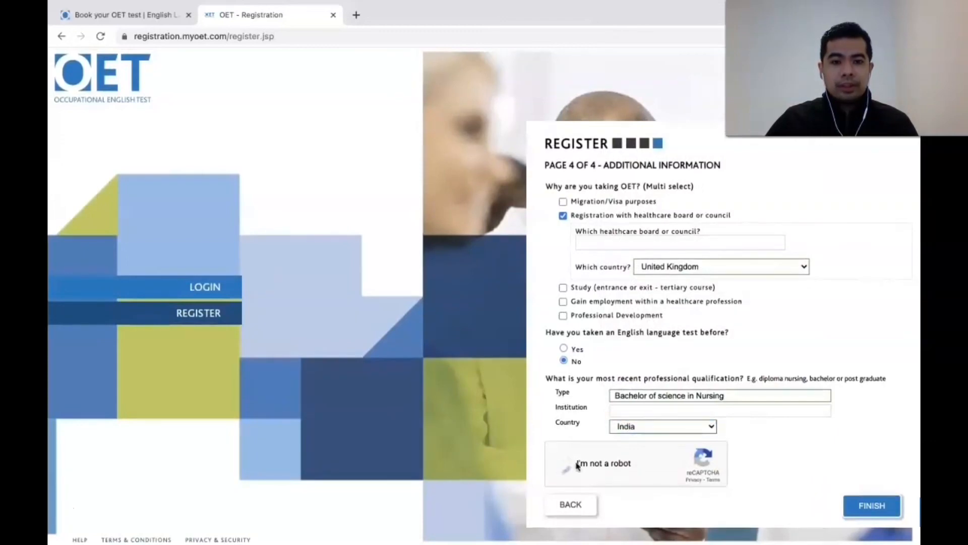
click(878, 507)
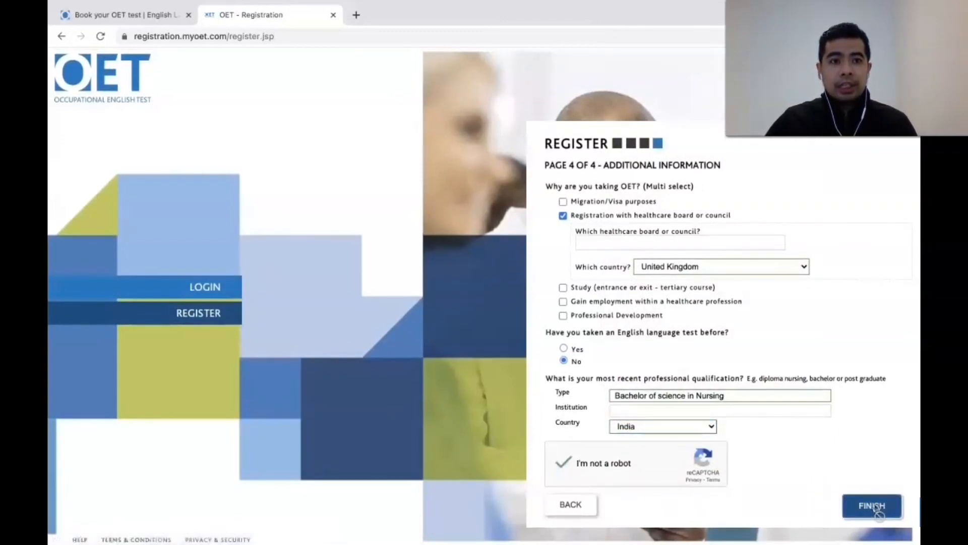